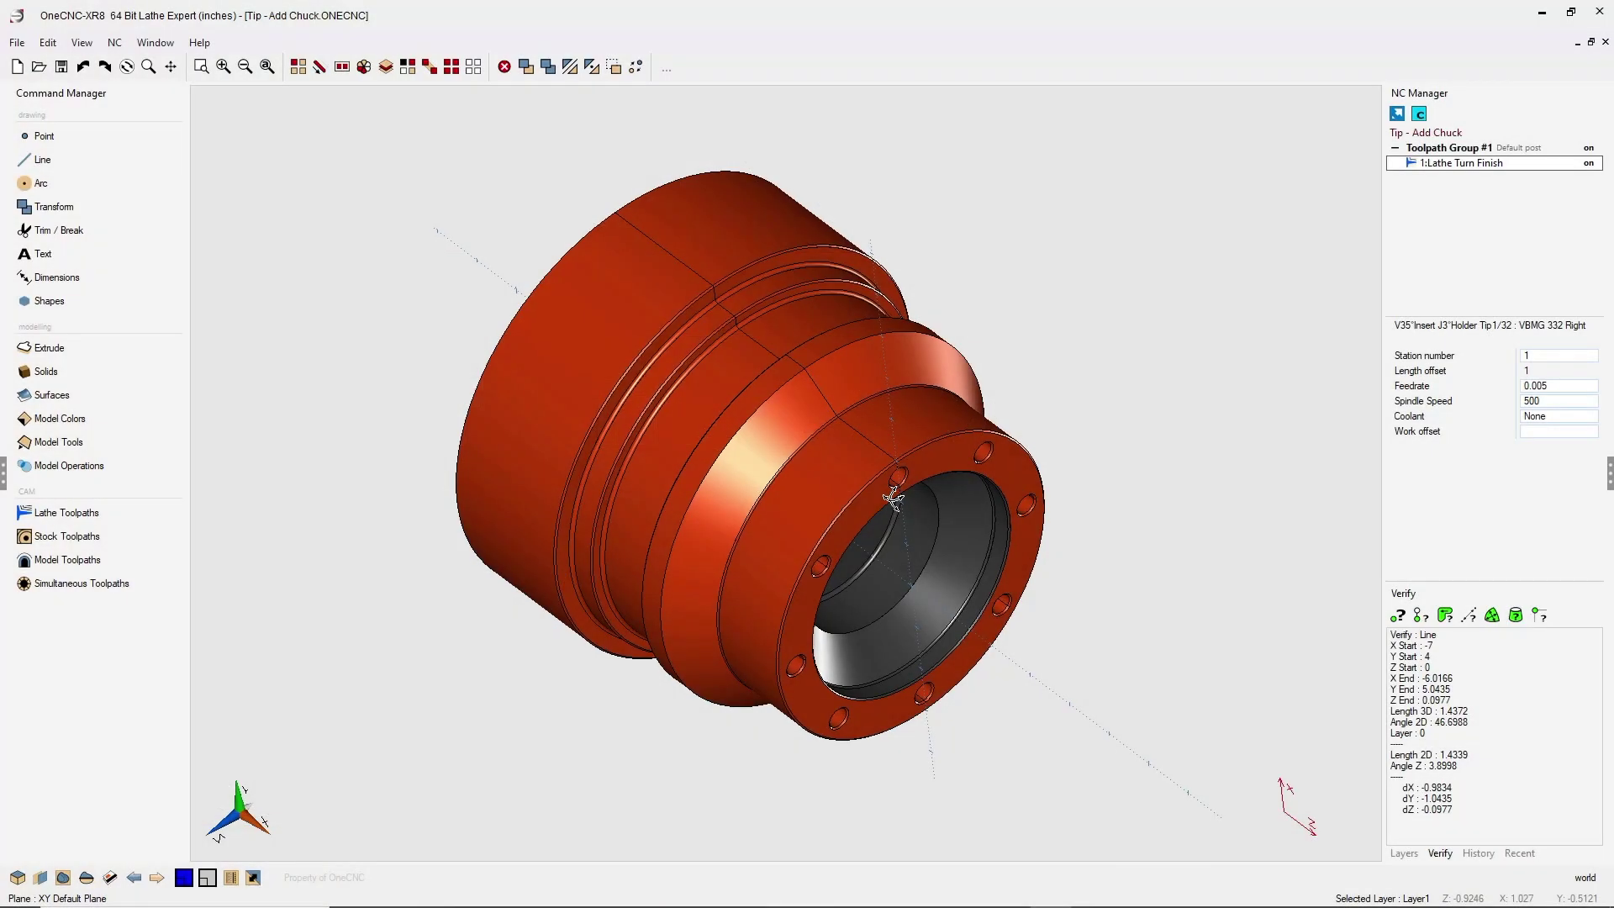
- Open the Chuck.ONECNC file from the Desktop to examine the chuck and jaw model
mouse_move(874, 505)
middle_mouse_down()
mouse_move(930, 584)
mouse_move(891, 521)
mouse_move(907, 468)
mouse_move(837, 502)
mouse_move(874, 513)
middle_mouse_up()
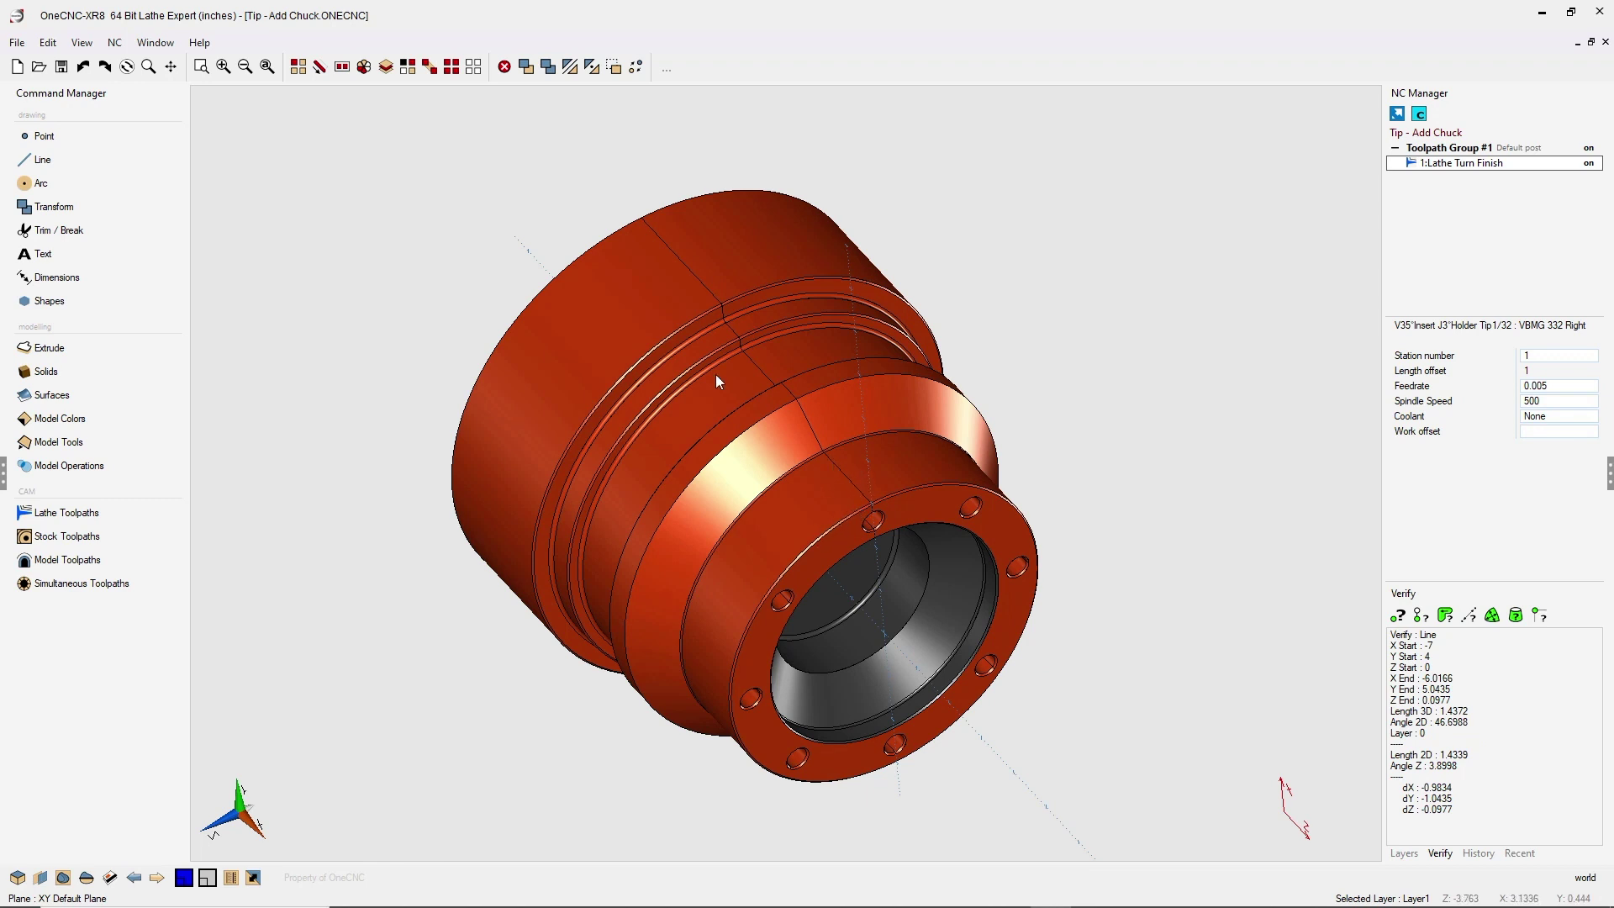
key("ctrl+o")
scroll(647, 245, "down", 2)
scroll(650, 250, "down", 1)
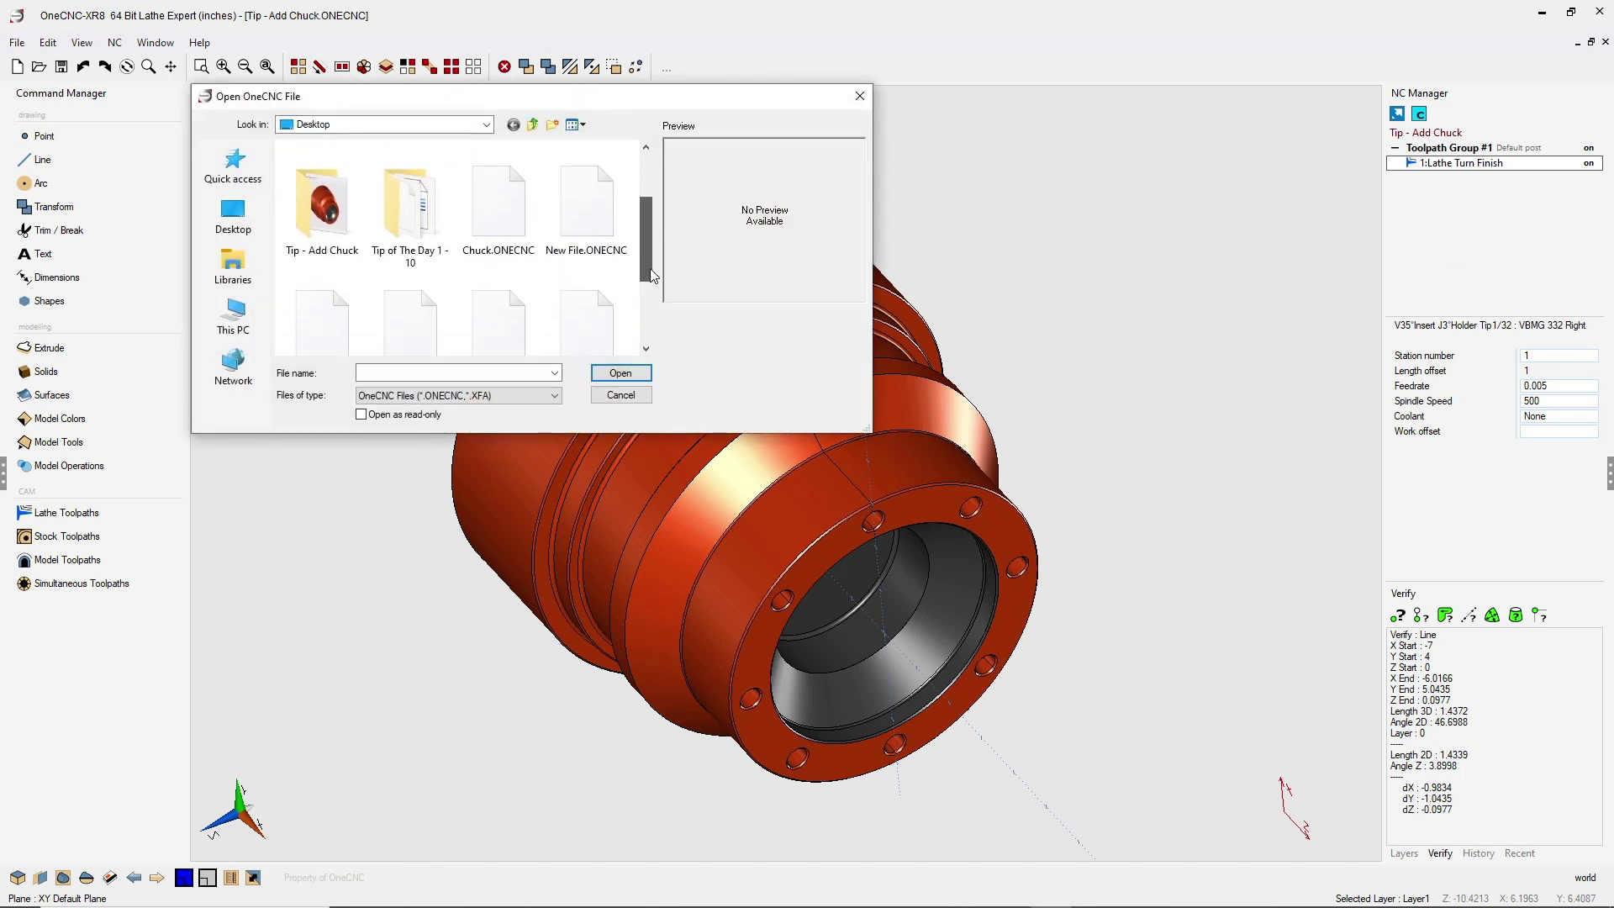
left_click(510, 227)
double_click(514, 227)
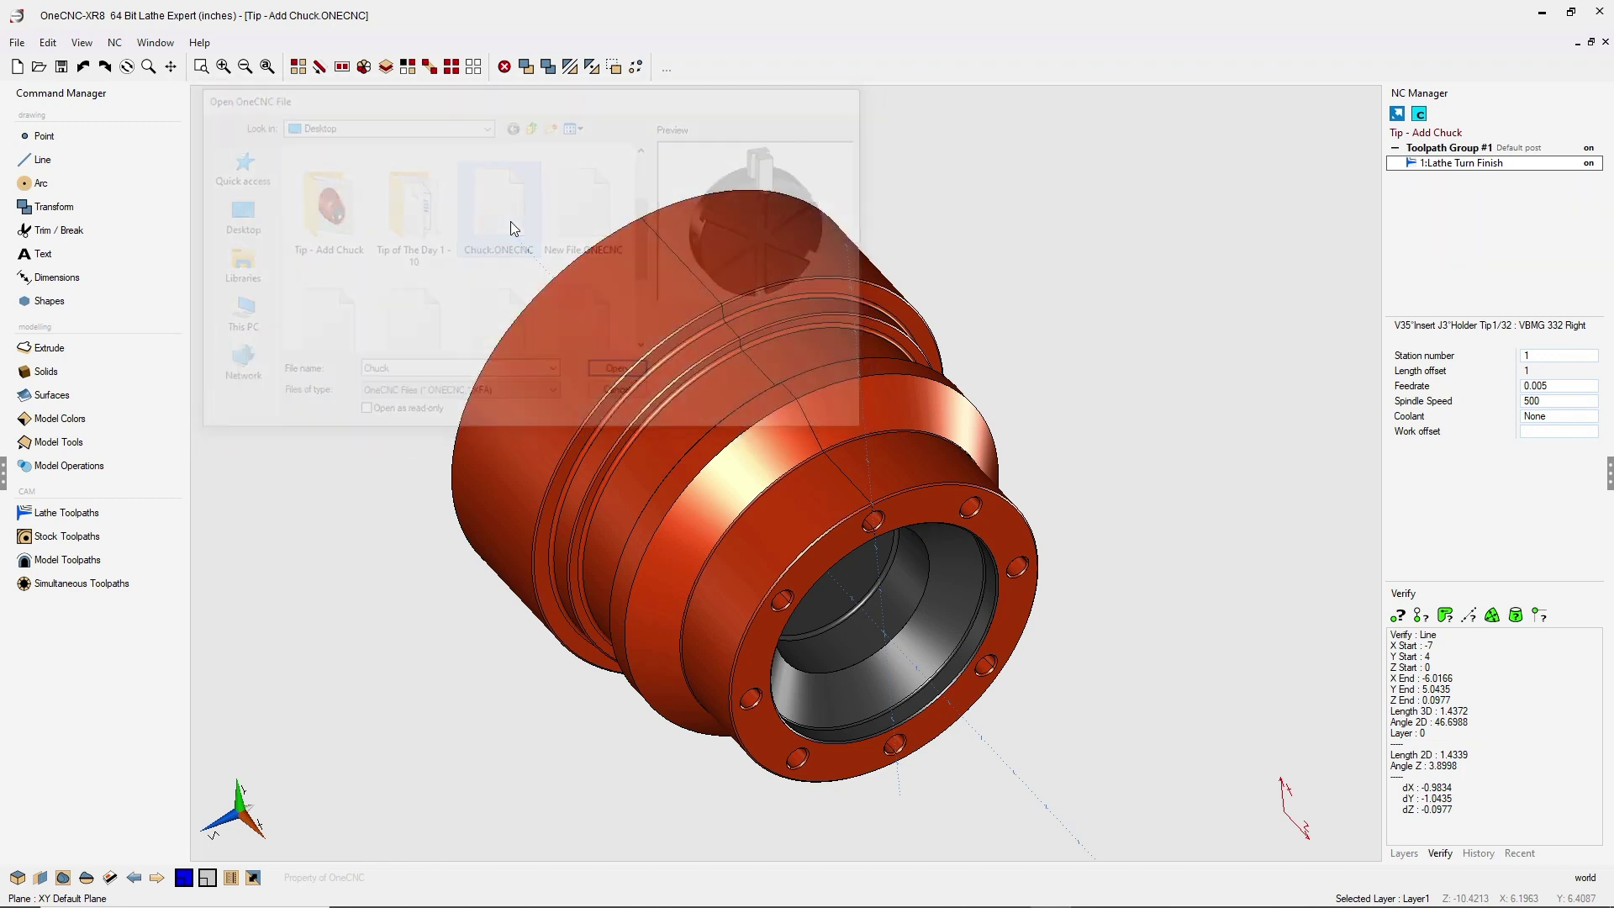
scroll(661, 454, "up", 3)
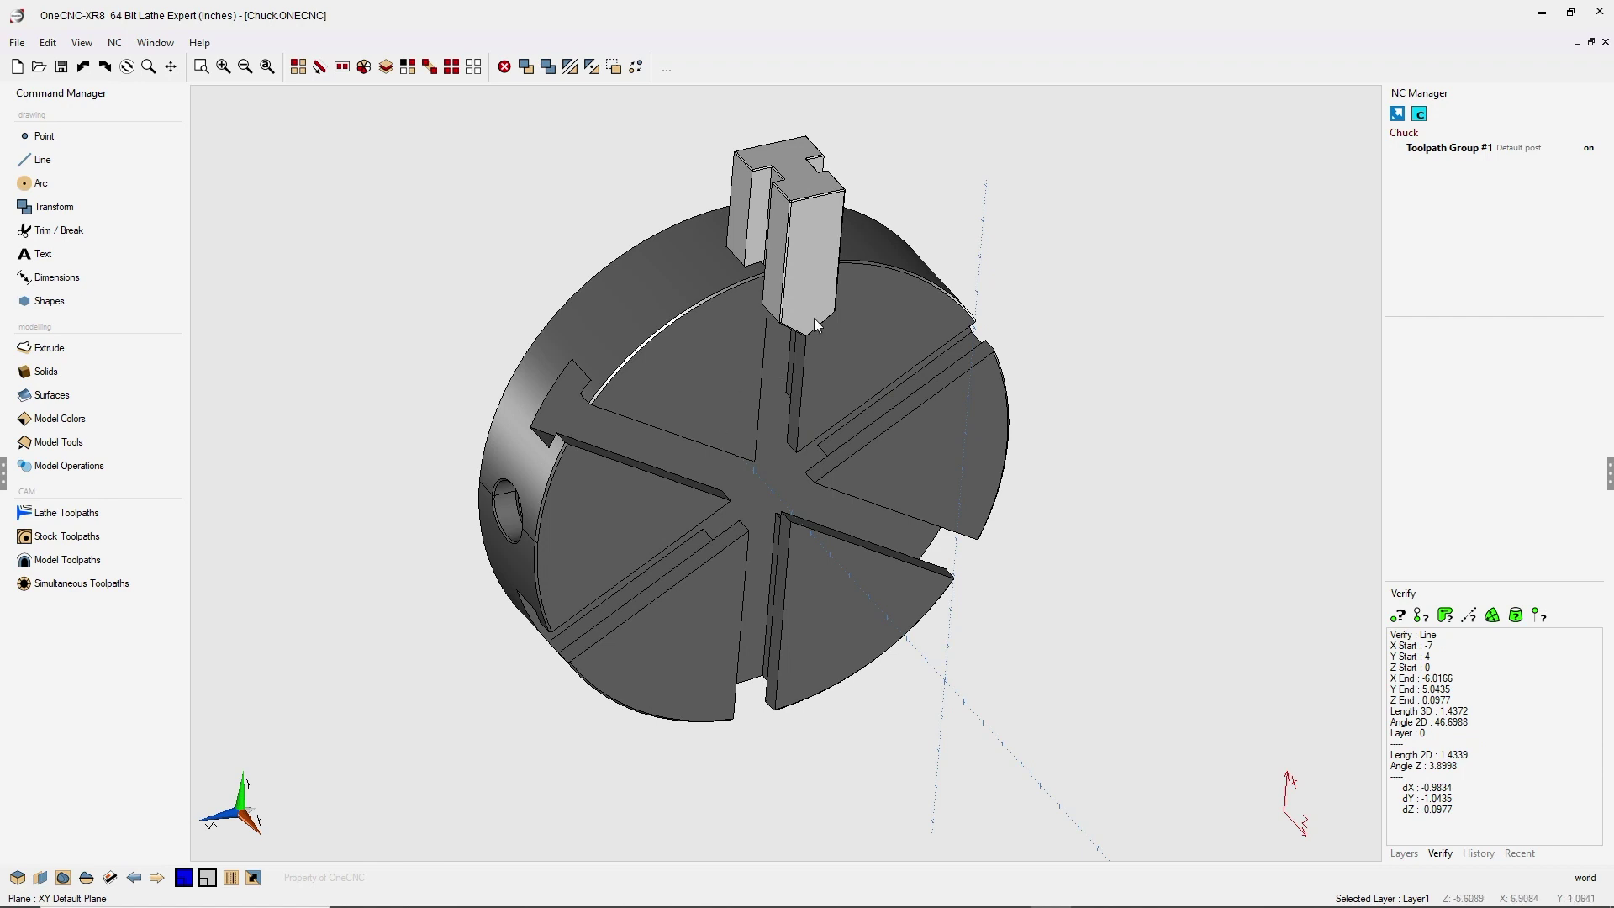
- Close the Chuck.ONECNC file without saving it
left_click(1606, 42)
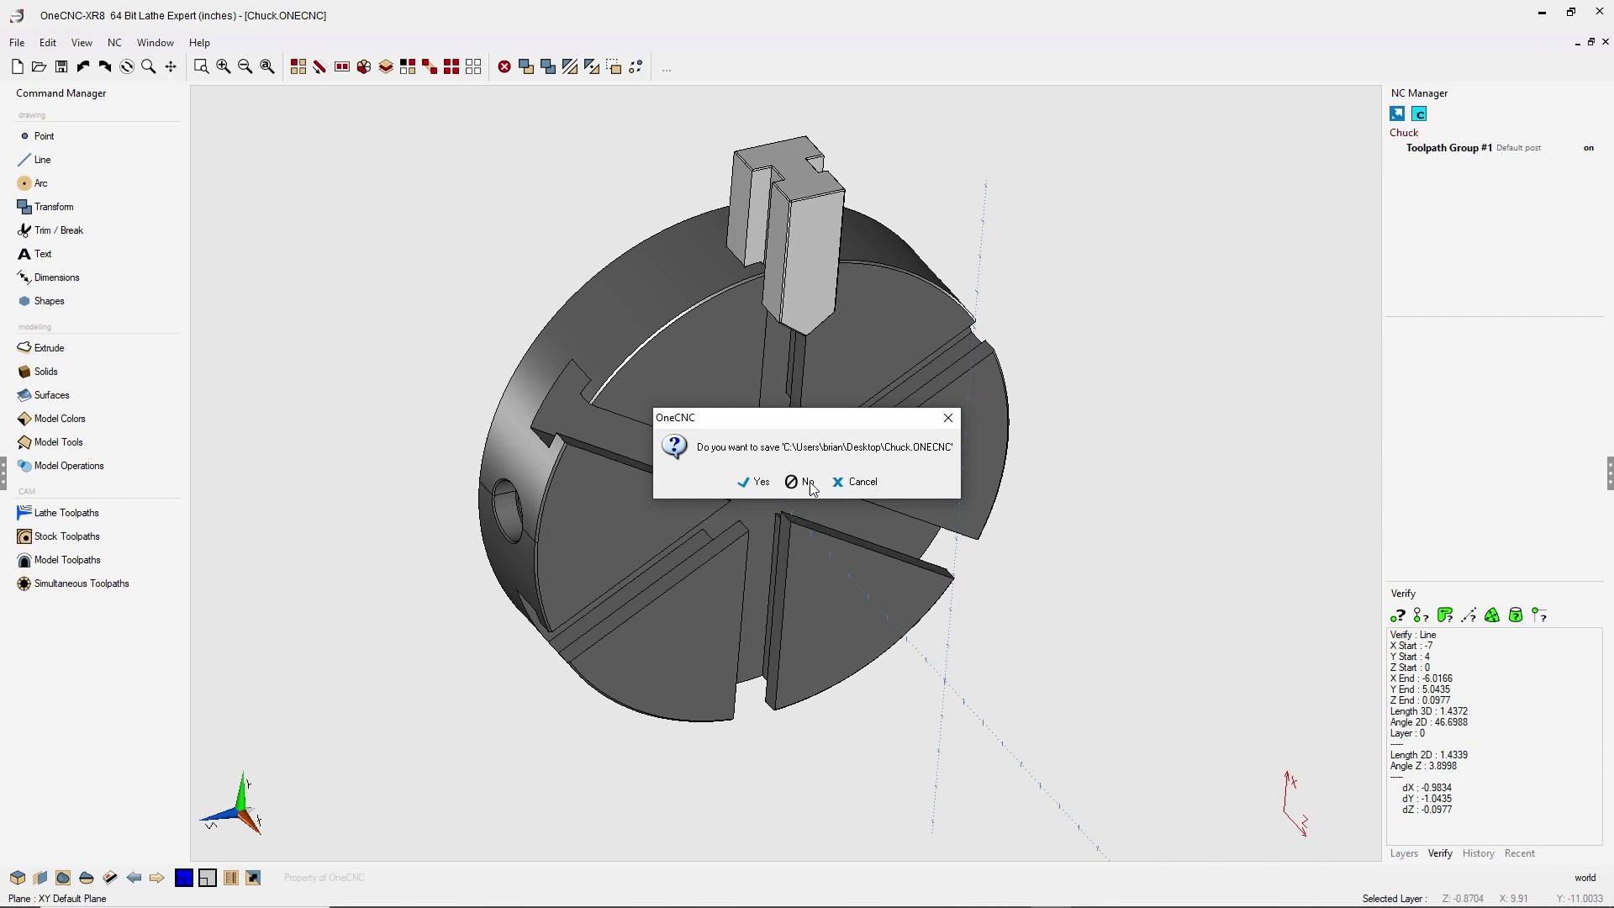
left_click(814, 482)
scroll(784, 476, "down", 1)
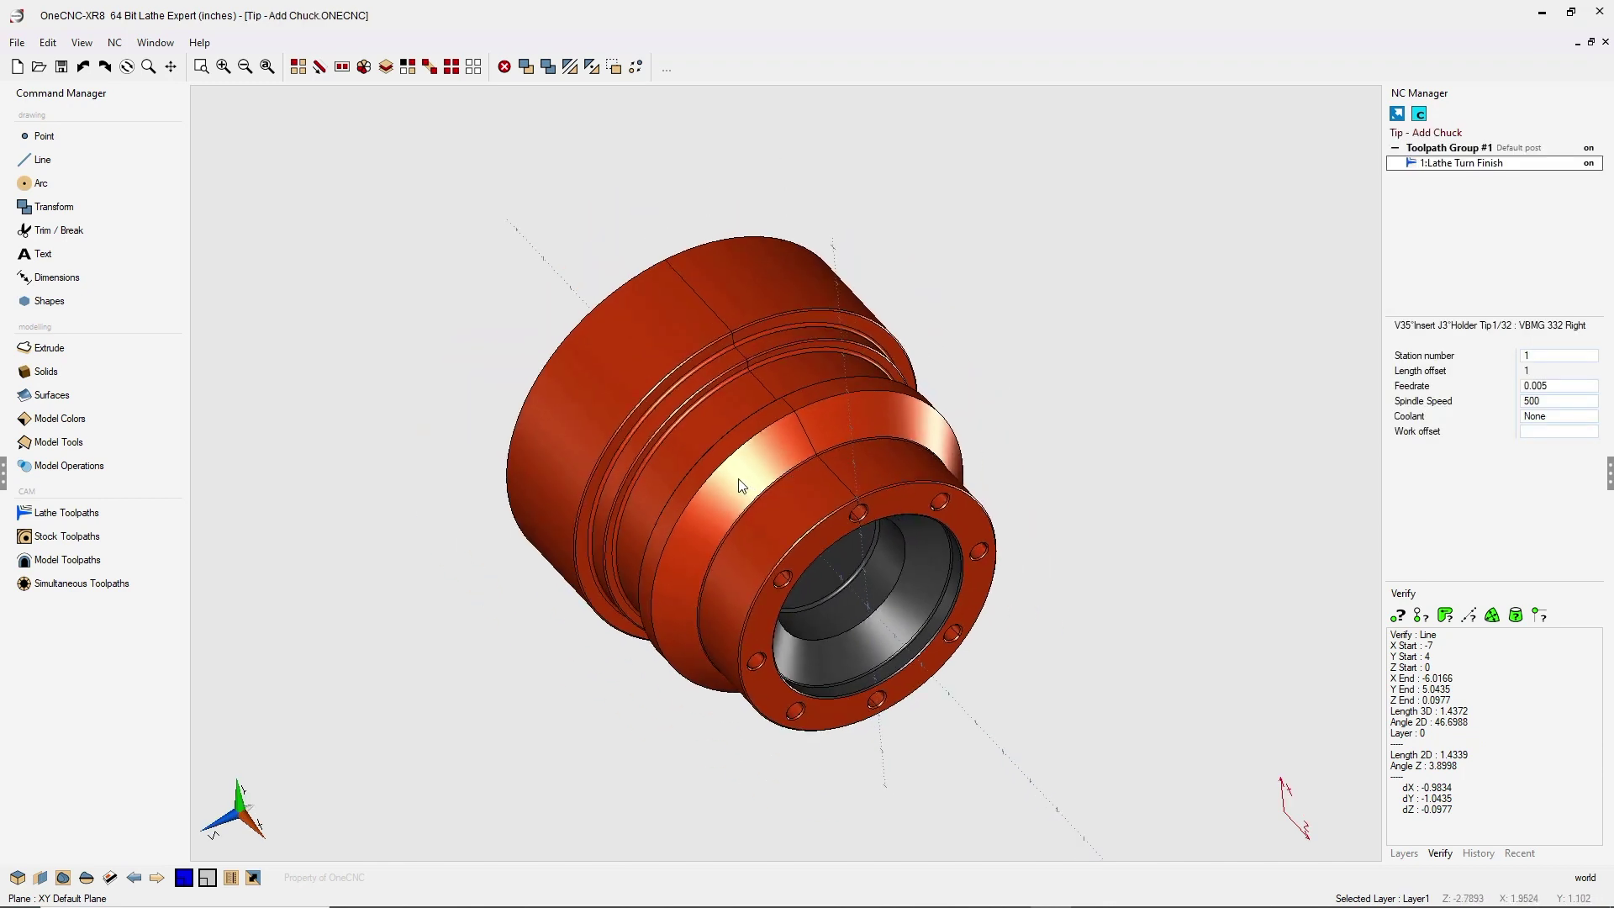
- Merge Chuck.ONECNC from the Desktop into the Tip - Add Chuck file and check the layer list
scroll(740, 488, "up", 1)
middle_click_drag(739, 487, 786, 418)
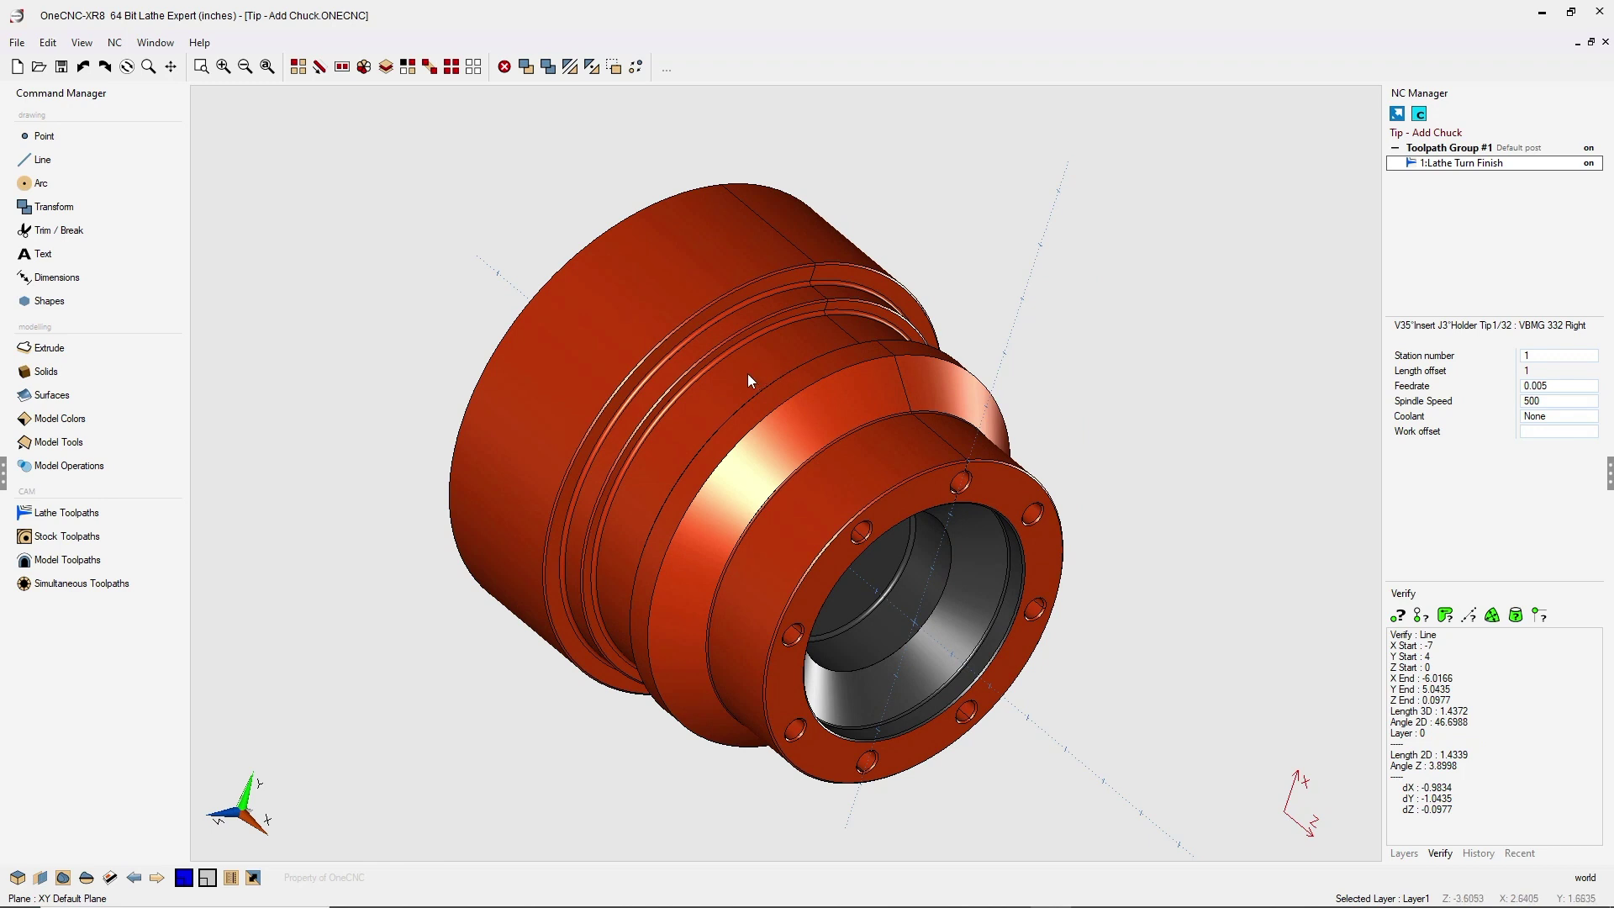
left_click(18, 44)
left_click(48, 101)
left_click_drag(645, 219, 649, 254)
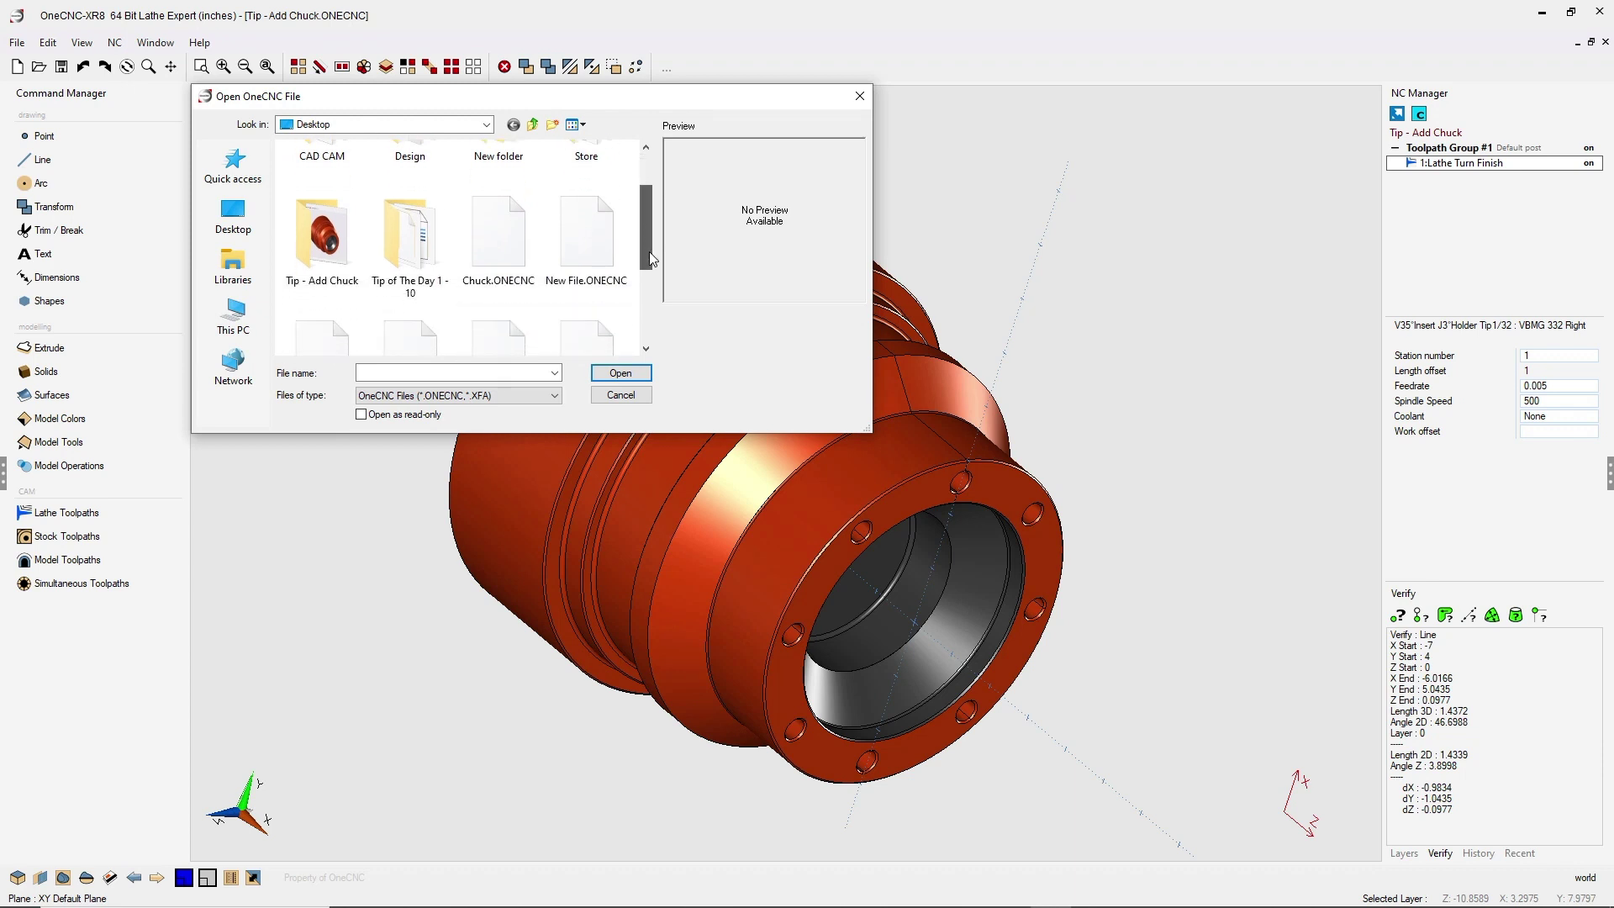
double_click(513, 262)
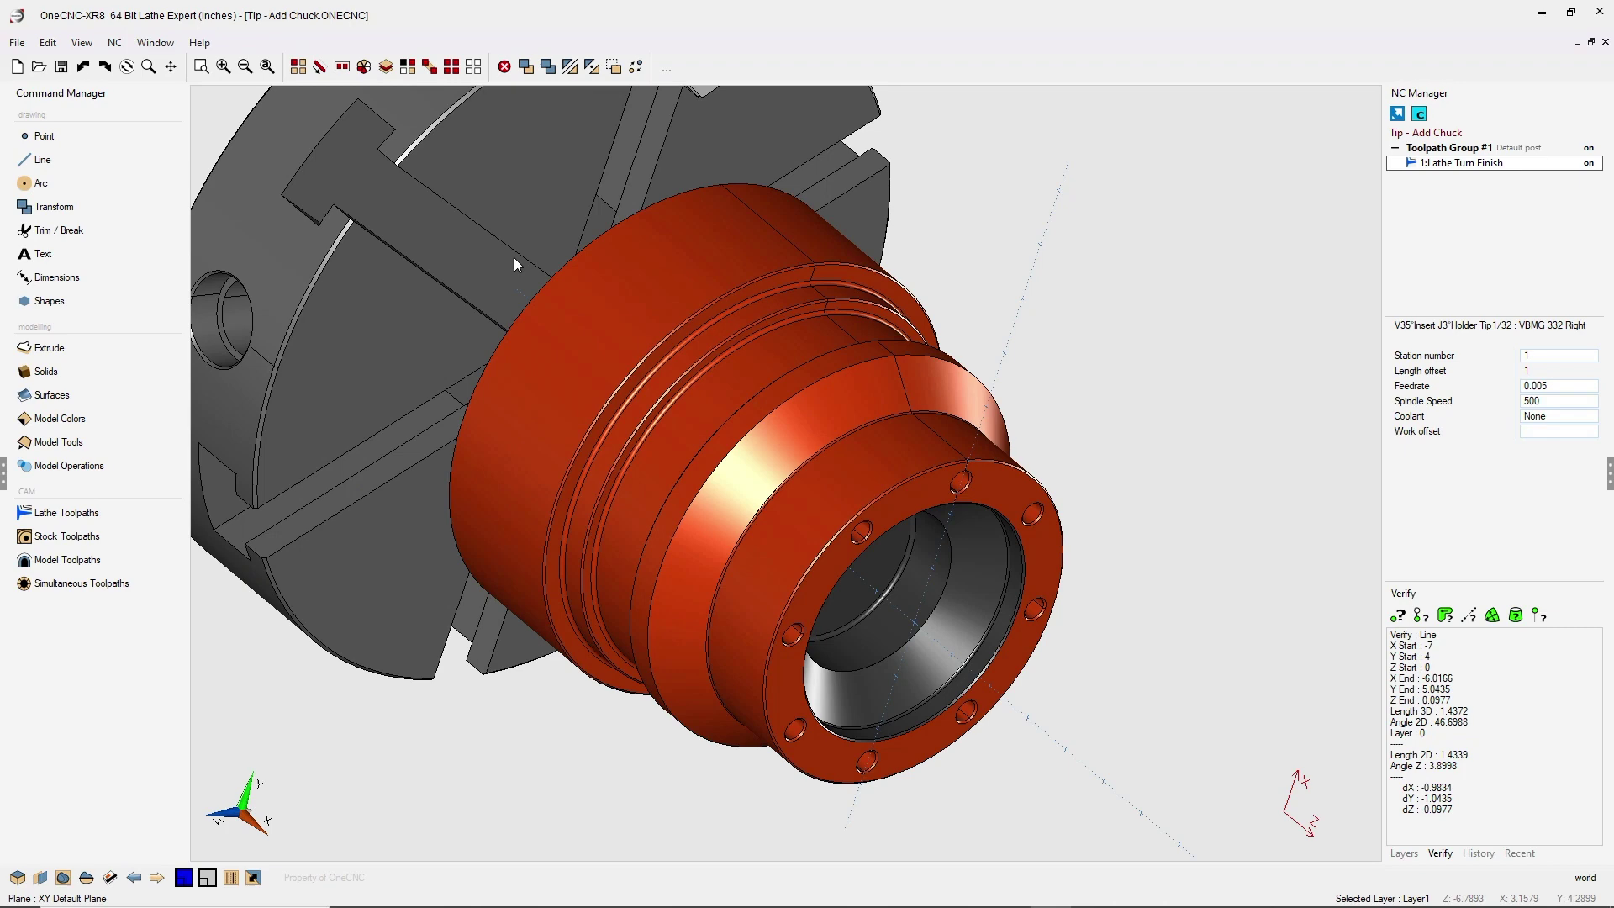
mouse_move(609, 356)
middle_mouse_down()
mouse_move(897, 435)
mouse_move(786, 479)
mouse_move(779, 457)
middle_mouse_up()
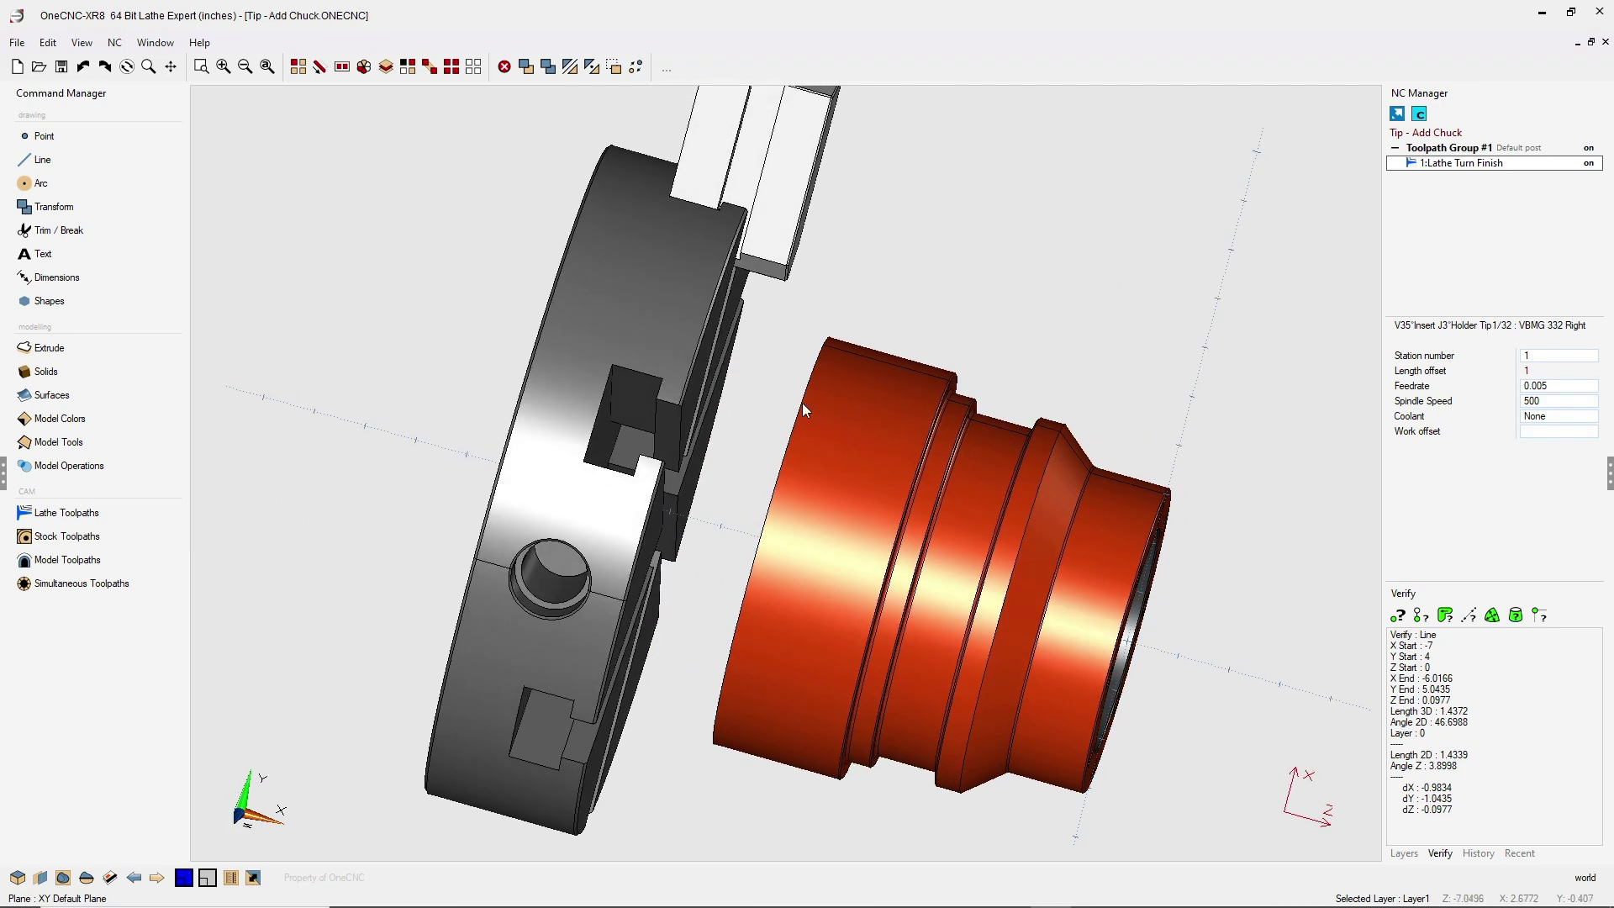
mouse_move(802, 392)
middle_mouse_down()
mouse_move(839, 401)
mouse_move(806, 432)
middle_mouse_up()
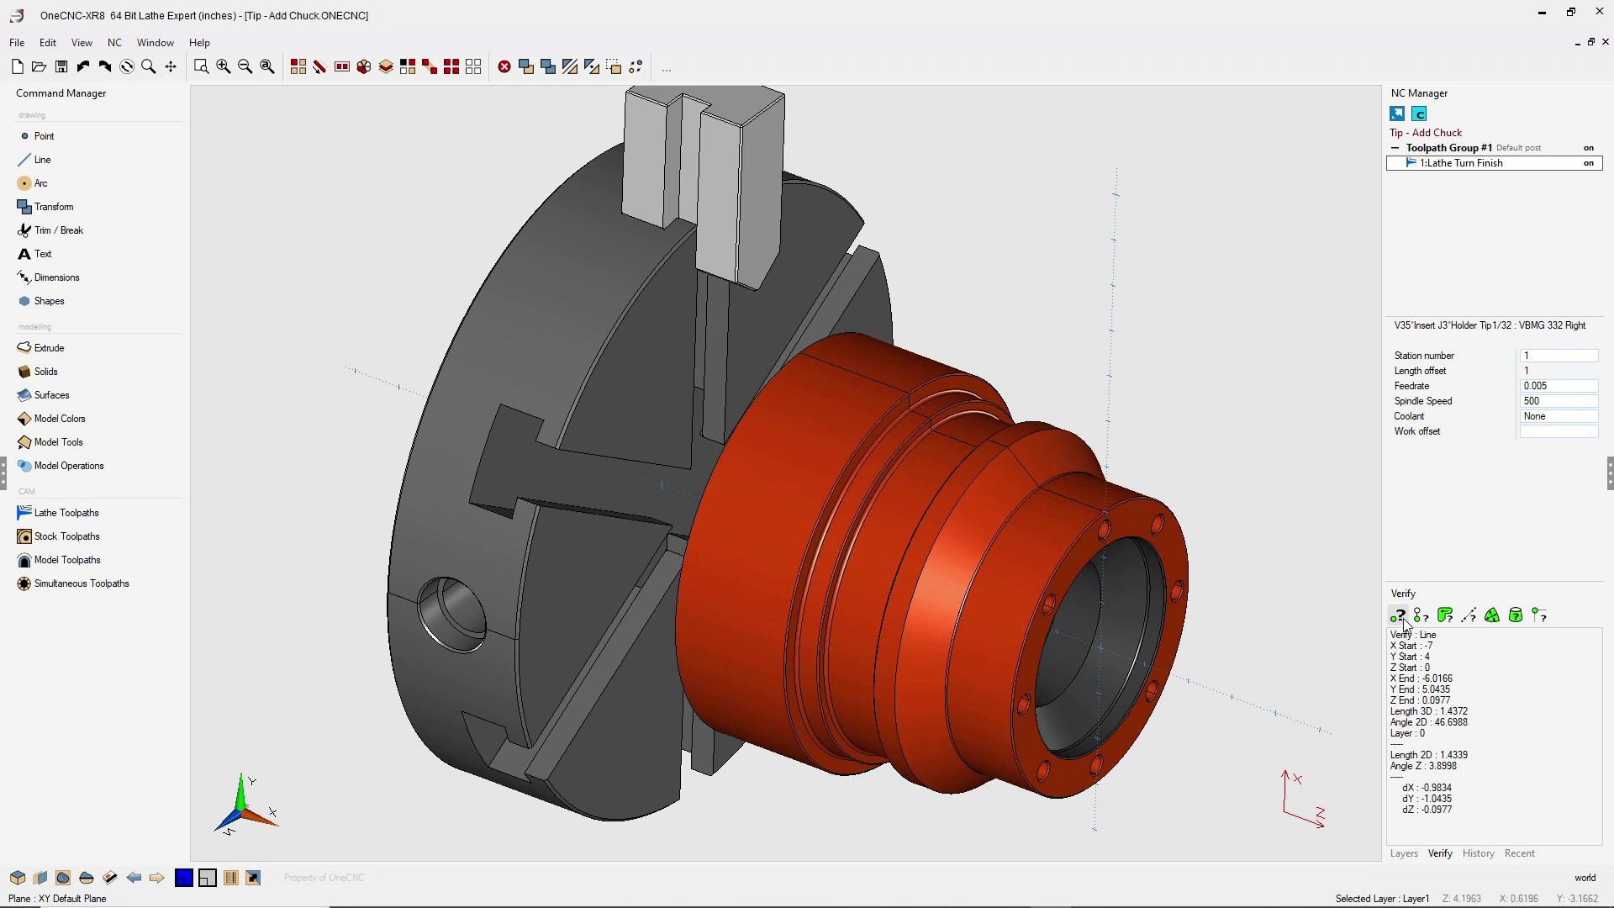
left_click(1411, 854)
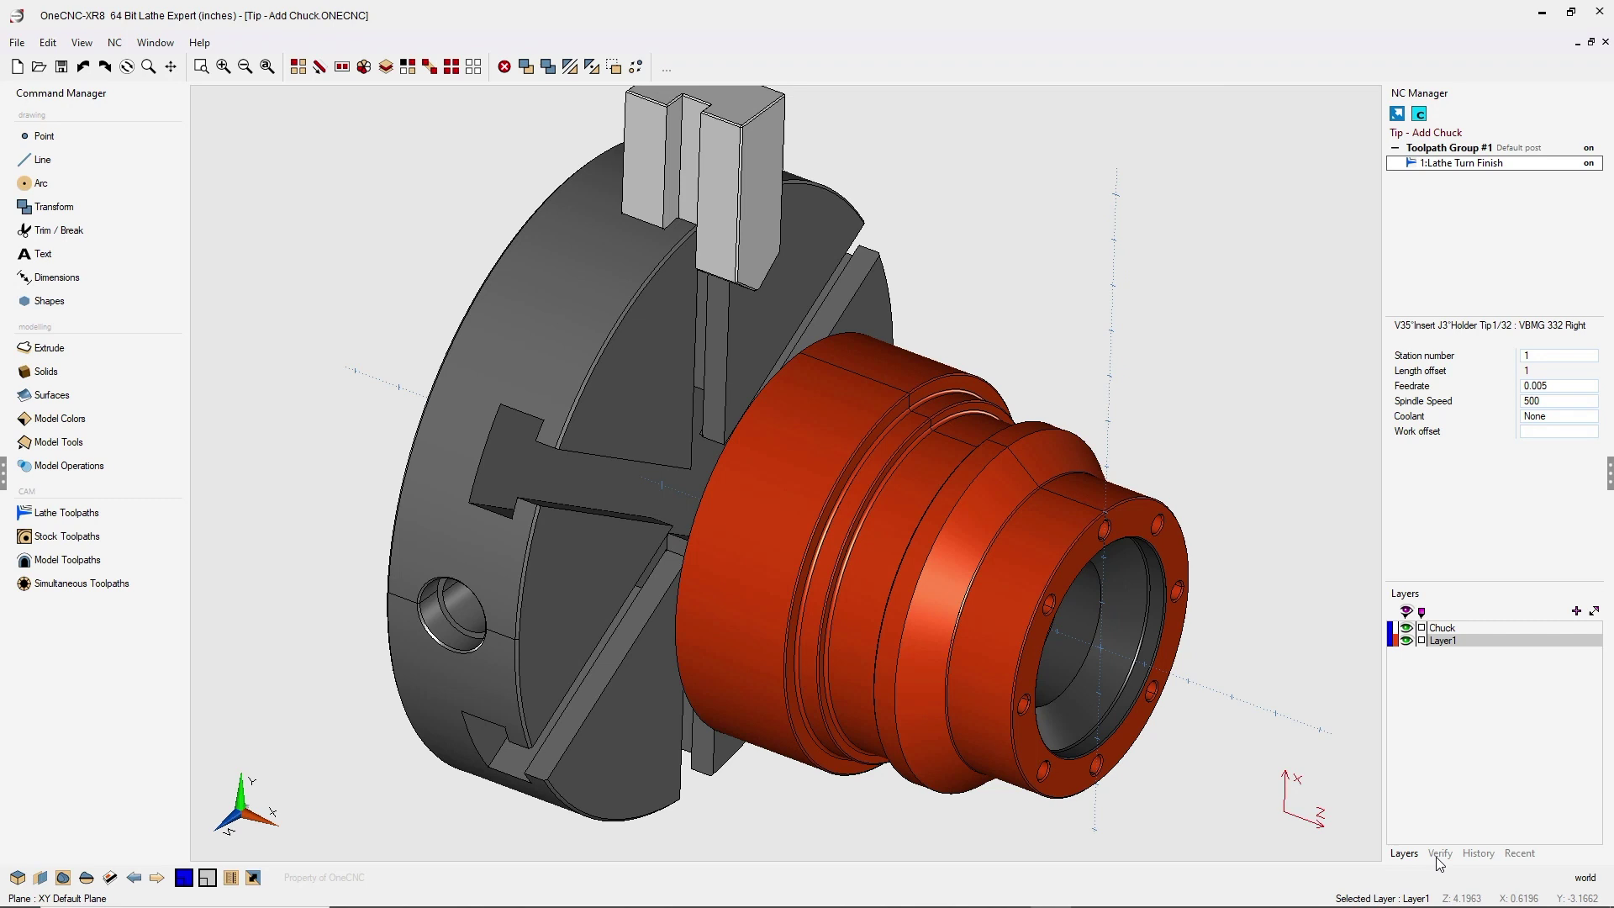
left_click(1440, 855)
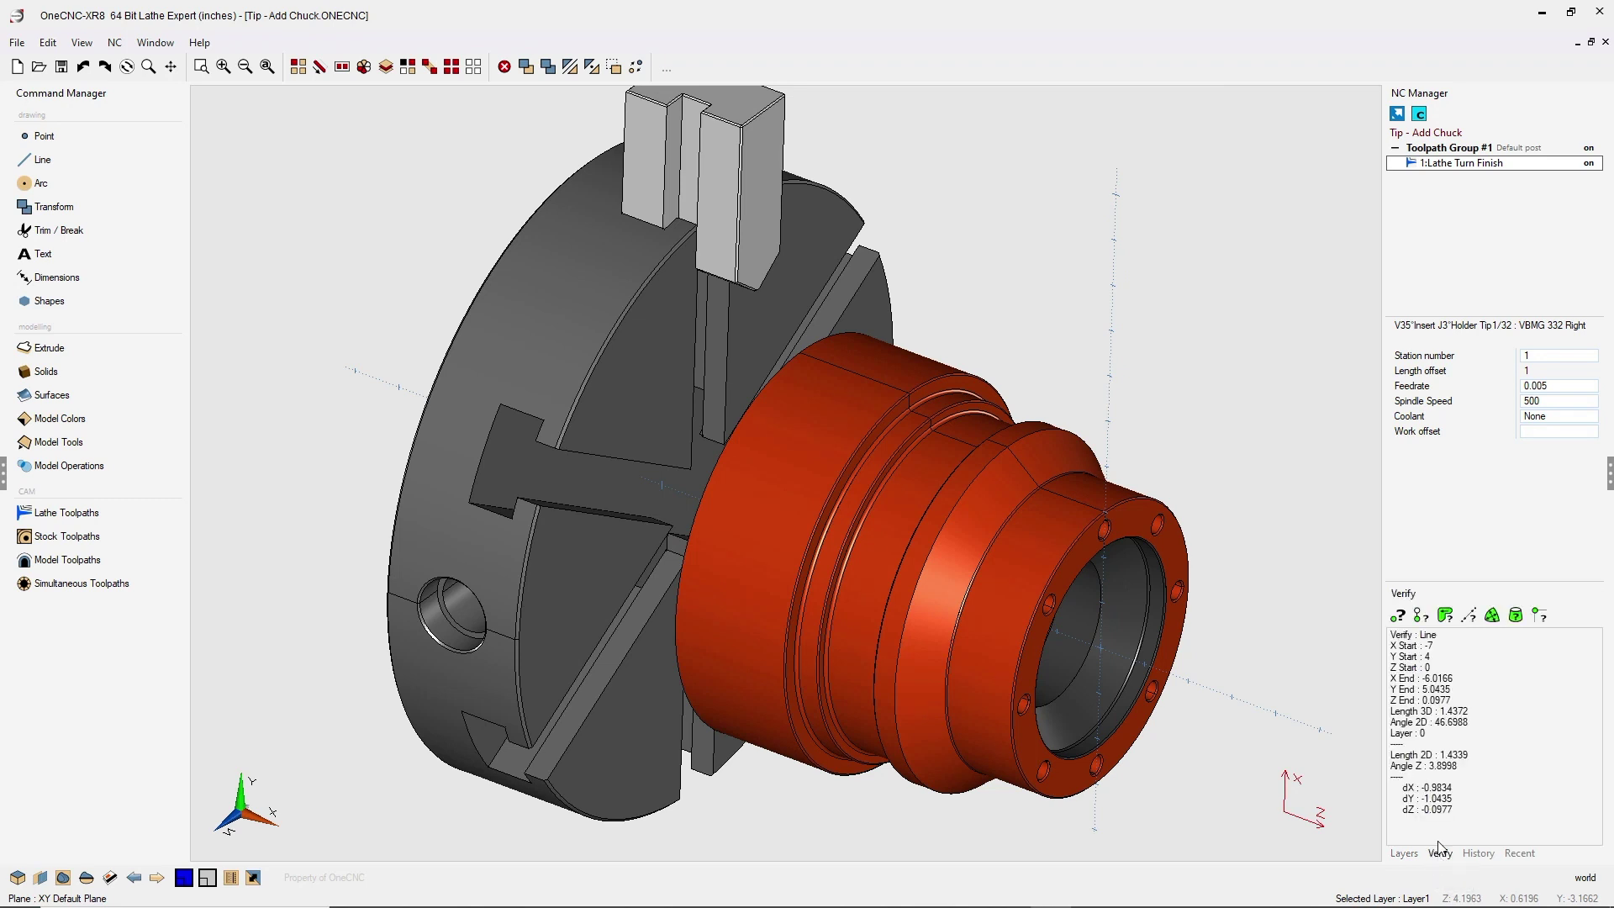
- Measure the line from the chuck's front face to the rear edge of the part's large diameter
left_click(1469, 616)
scroll(1021, 358, "up", 2)
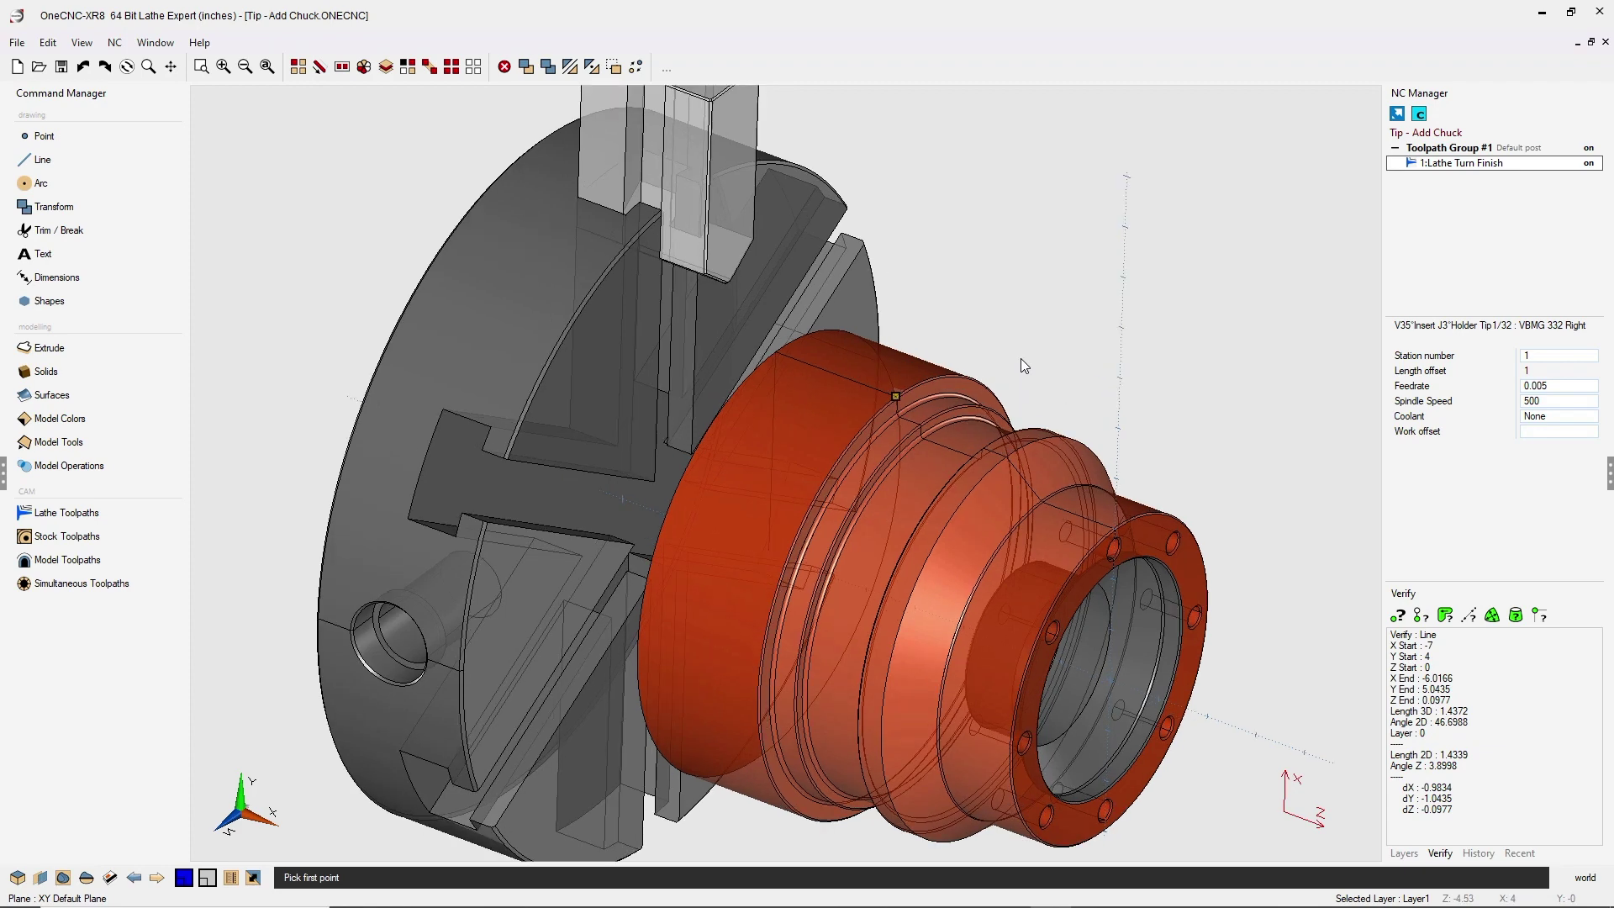
scroll(841, 420, "up", 3)
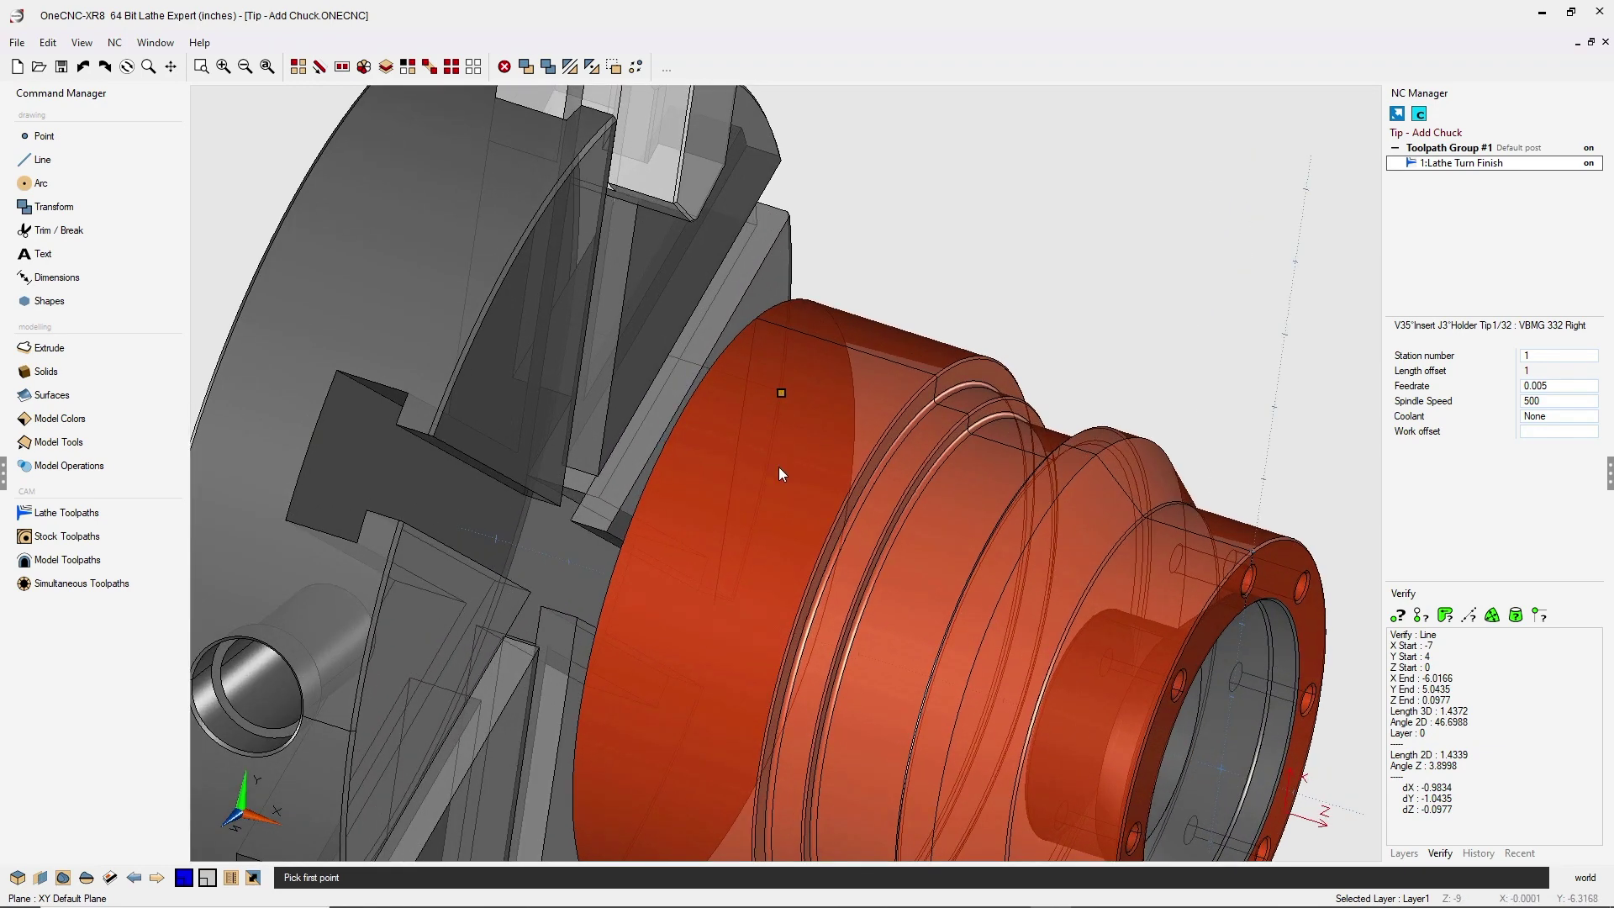
left_click(561, 512)
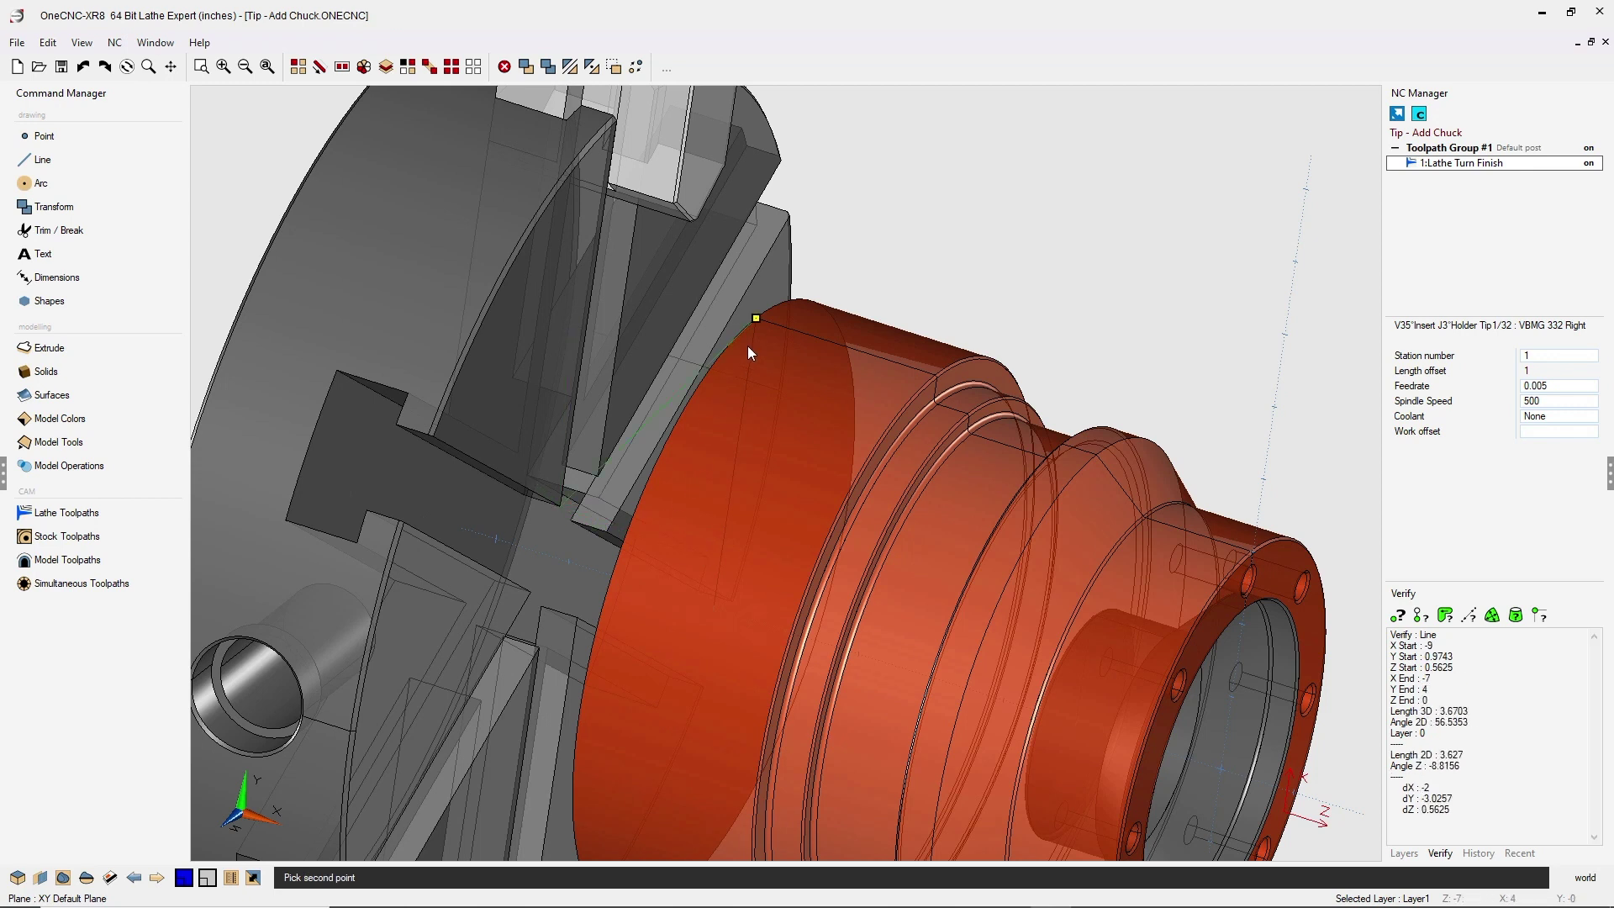
left_click(756, 320)
right_click(1427, 782)
left_click(1298, 462)
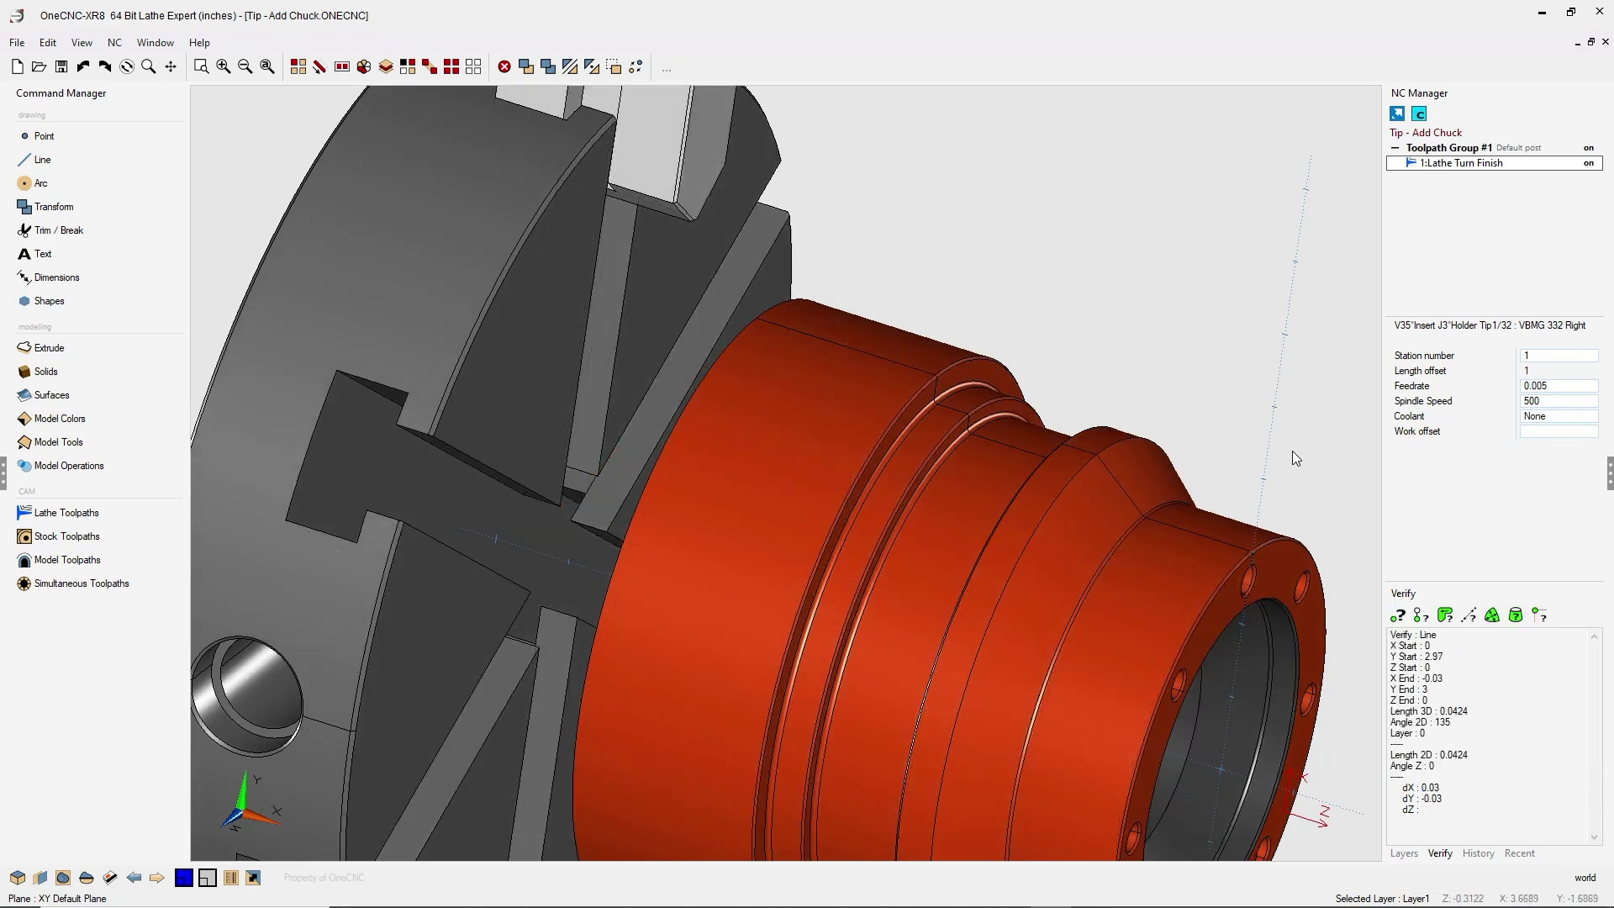
- Select the whole chuck with its jaw in the XY view and move it incrementally 2 inches in X
key("F5")
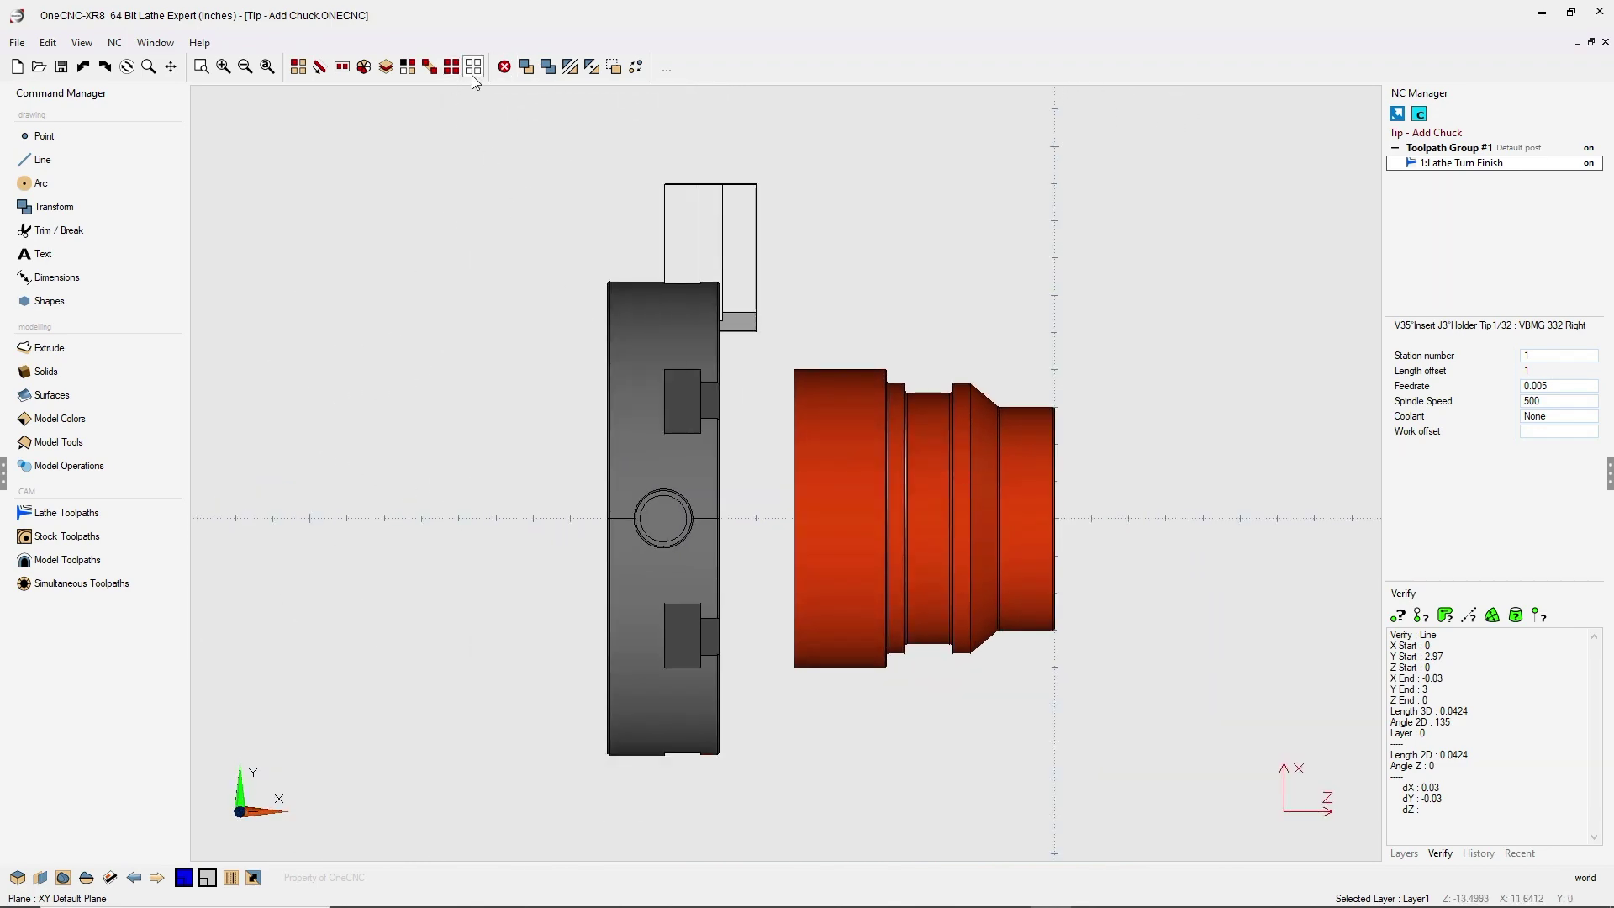
left_click(342, 68)
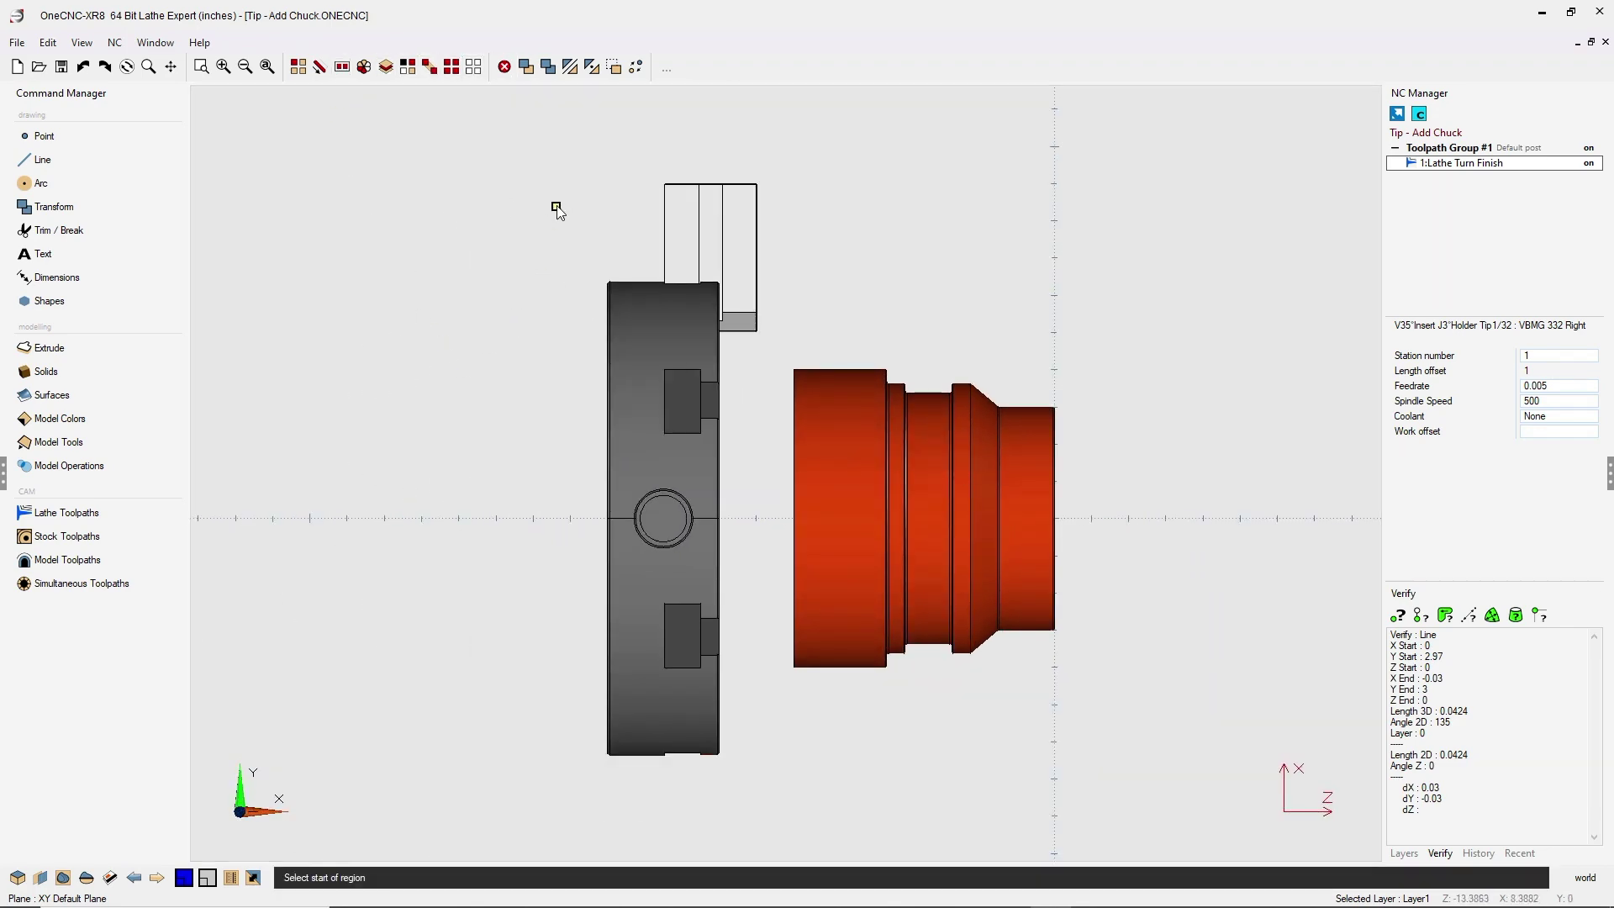
left_click(557, 203)
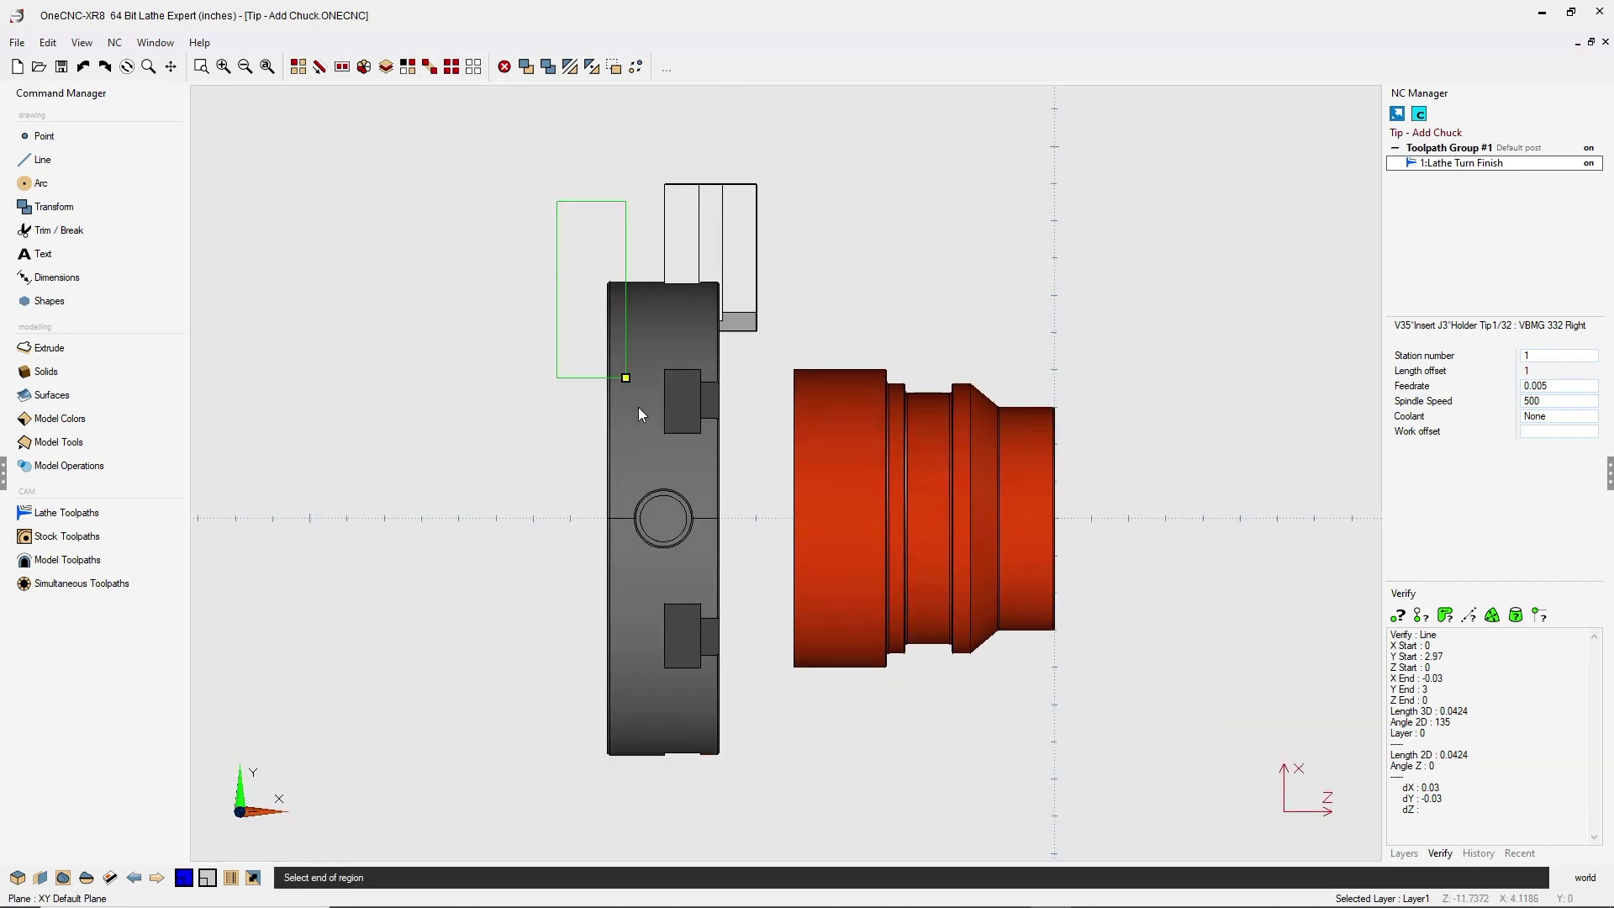
left_click(695, 543)
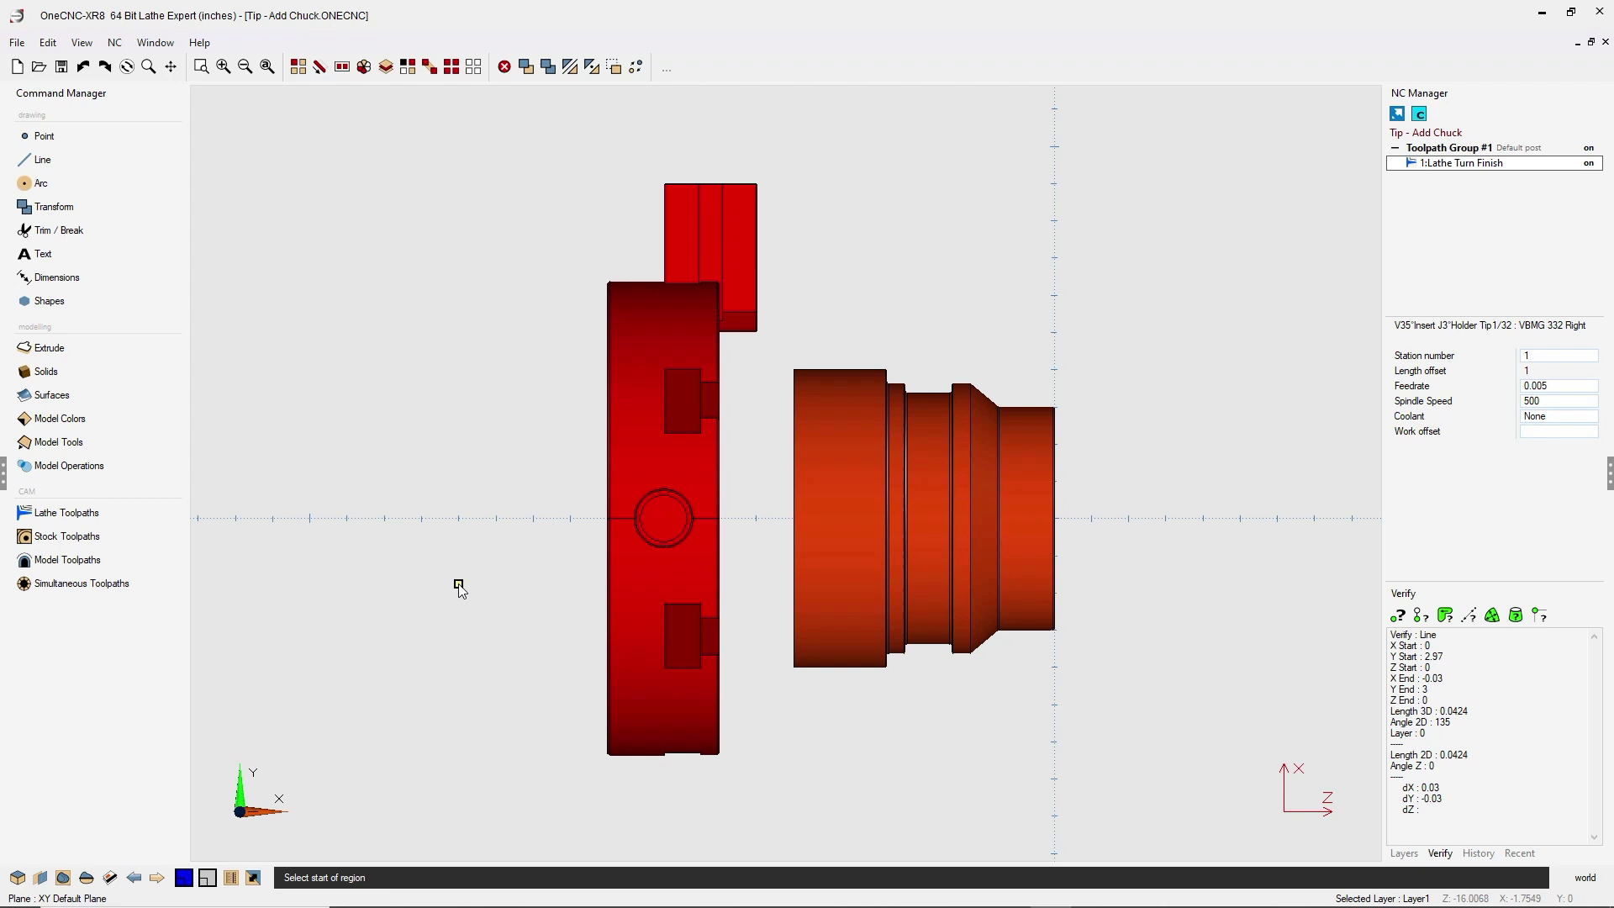
left_click(526, 67)
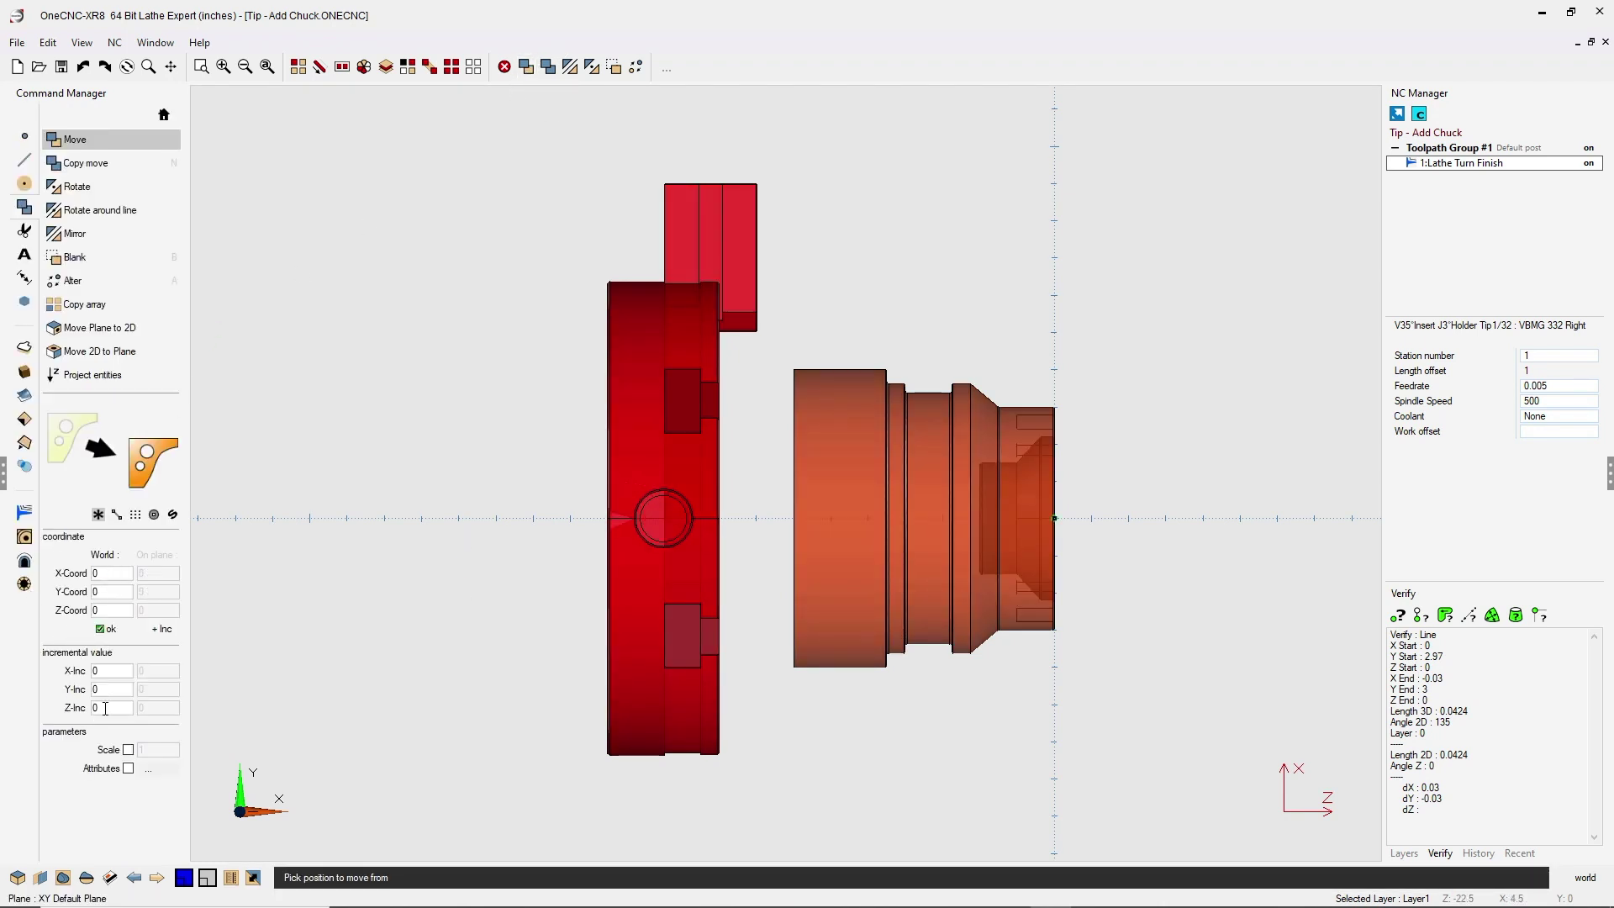
left_click(160, 631)
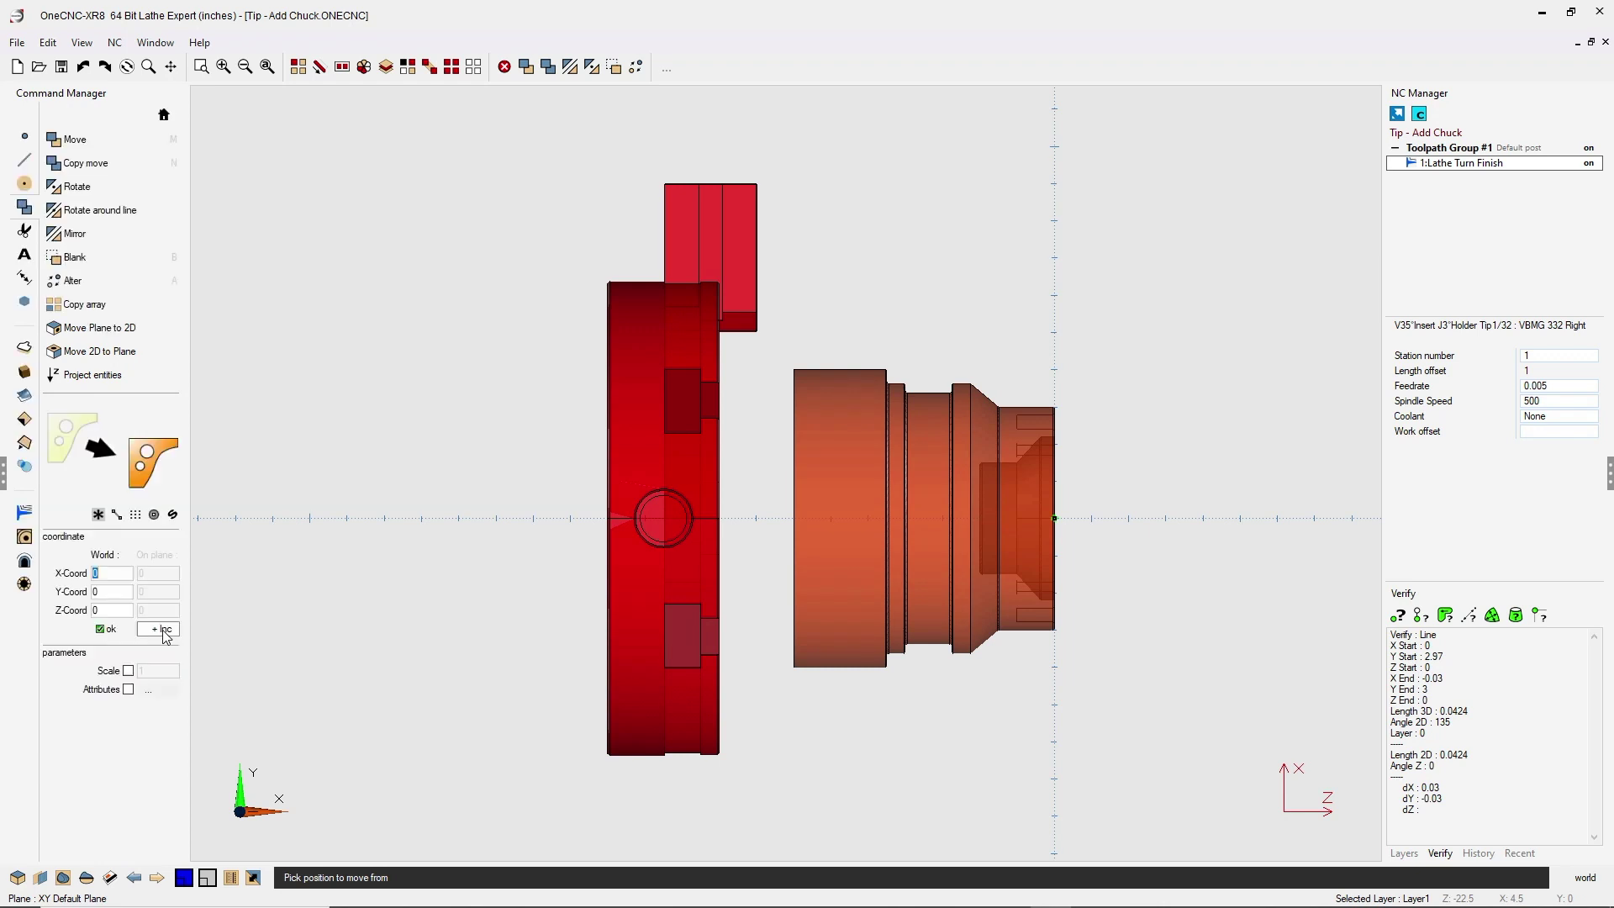
left_click(160, 630)
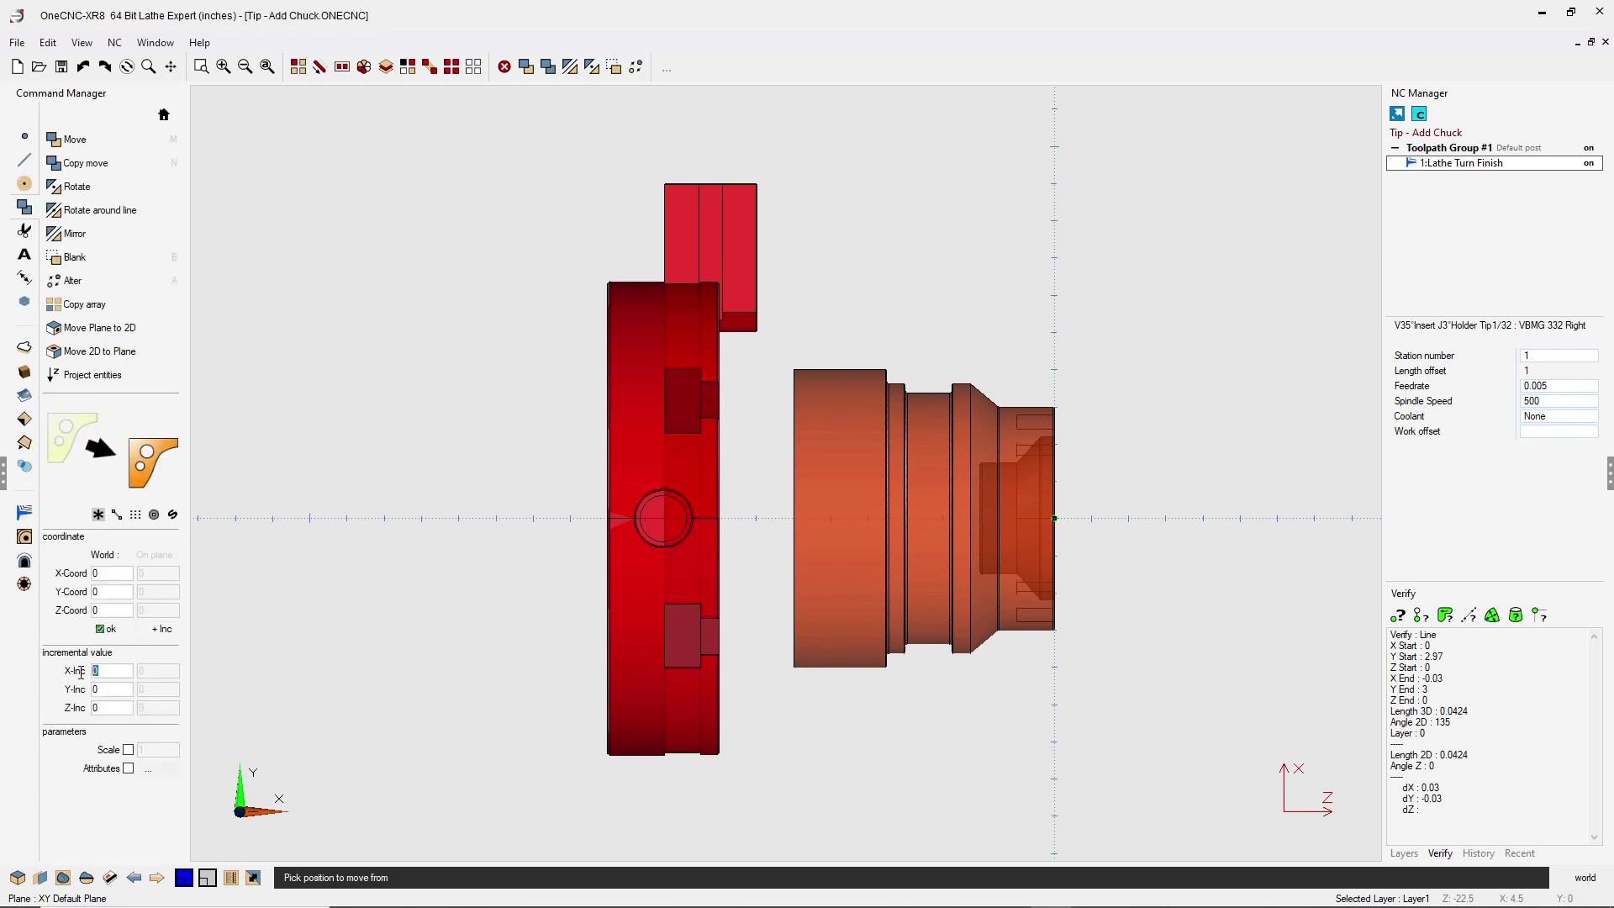
type("2")
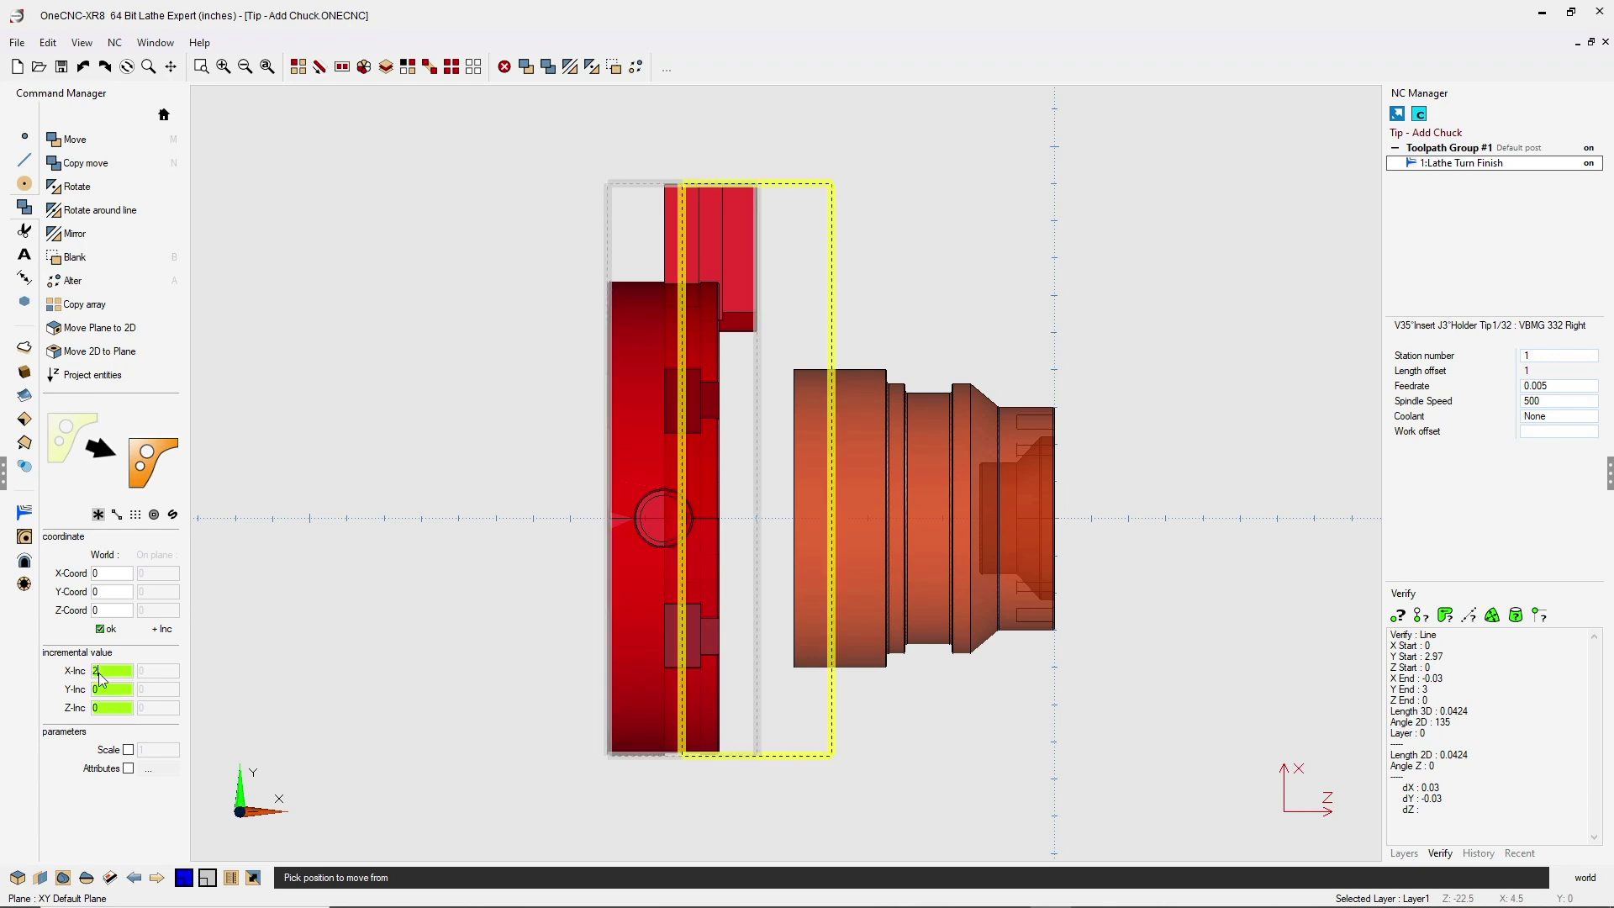
left_click(104, 629)
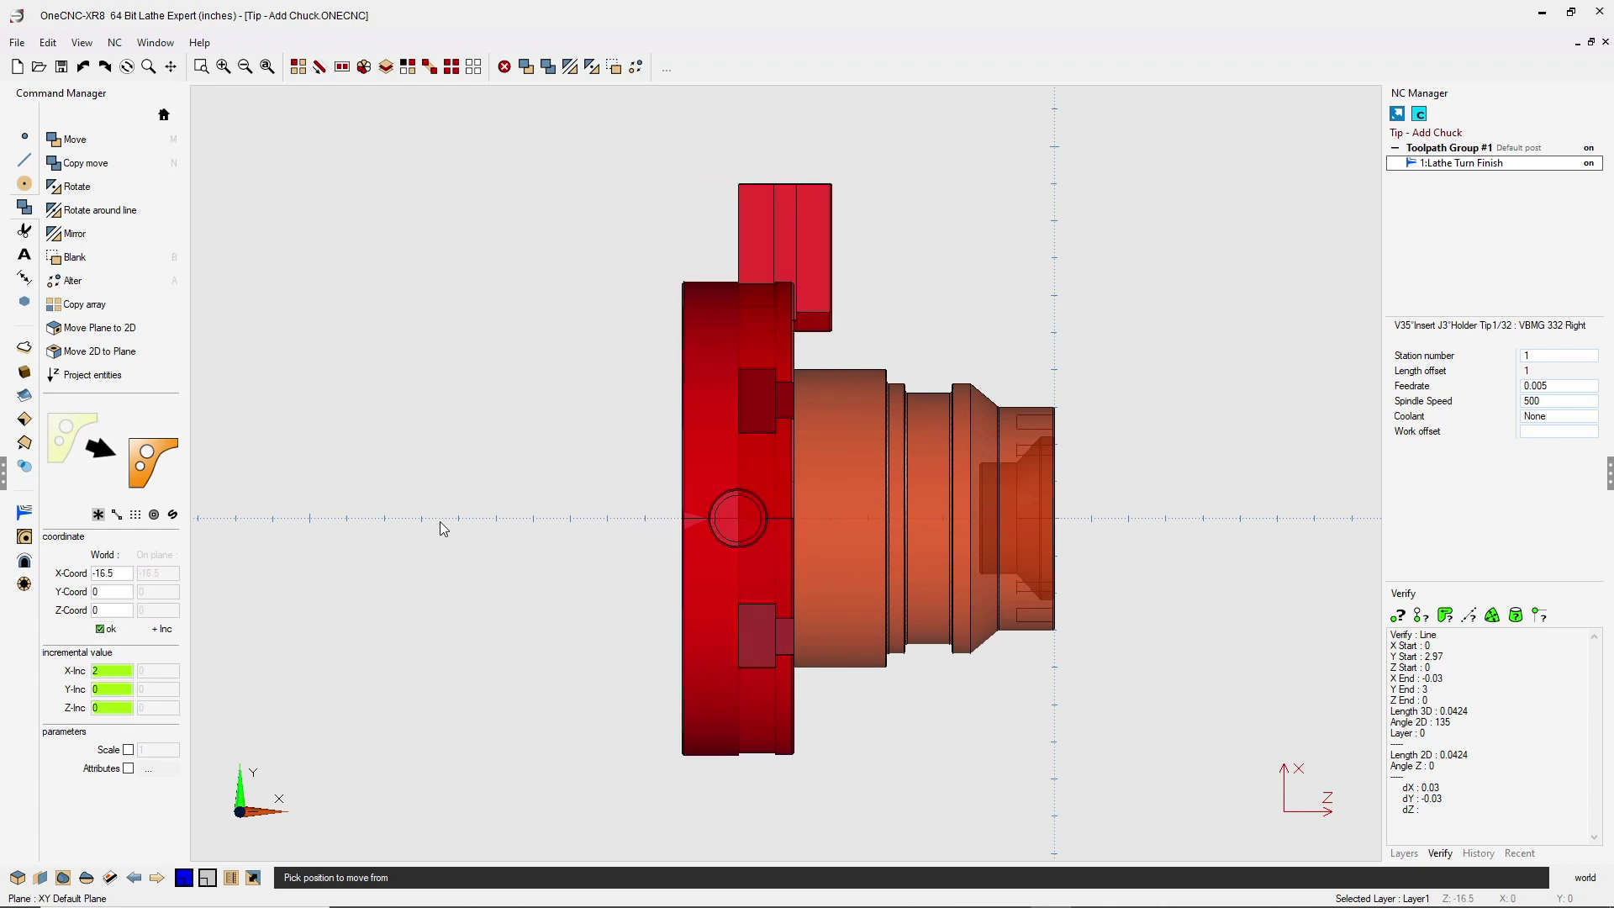
key("Escape")
- Measure the line from the jaw's lower tip to the front edge of the part's large diameter
mouse_move(552, 508)
middle_mouse_down()
mouse_move(623, 527)
mouse_move(882, 417)
middle_mouse_up()
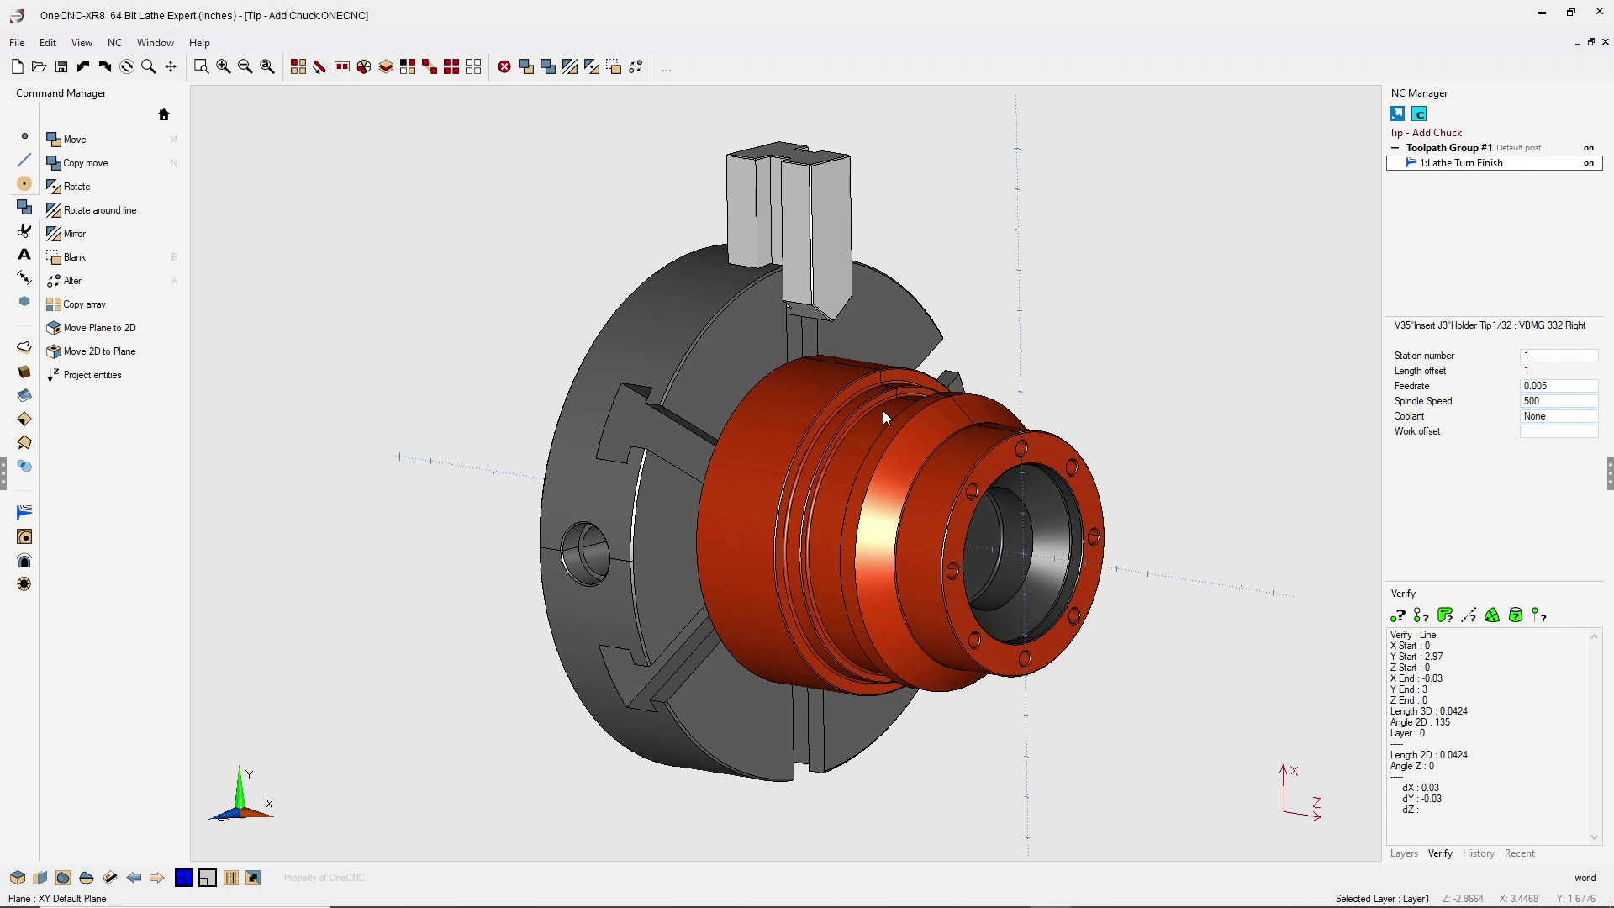
scroll(874, 406, "up", 3)
scroll(820, 275, "up", 3)
scroll(810, 307, "up", 1)
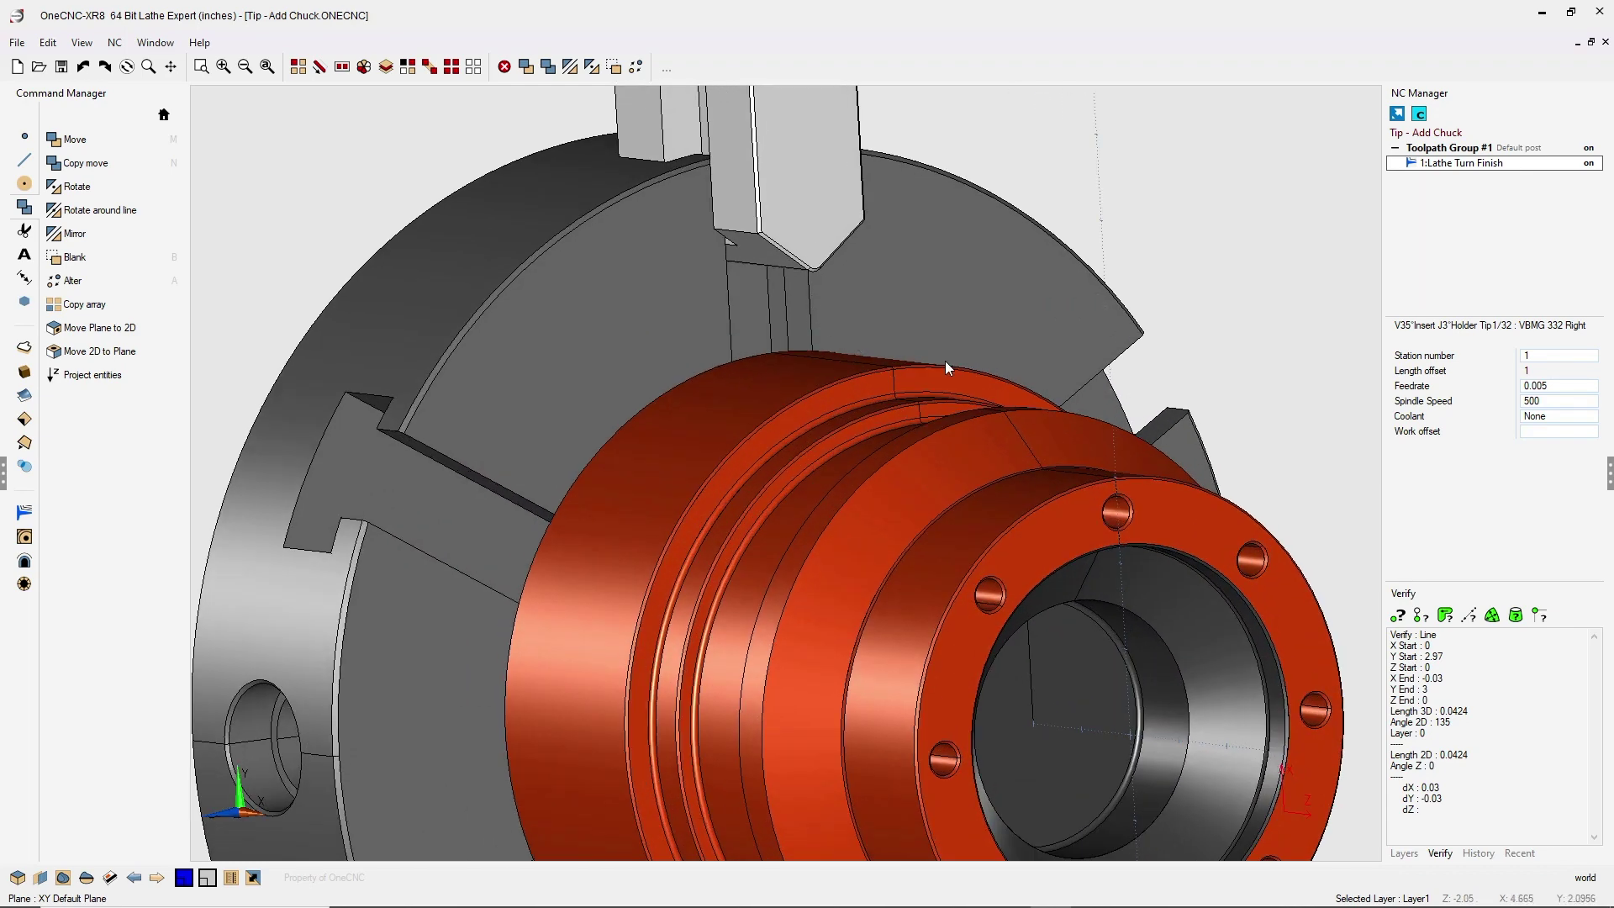
left_click(1469, 616)
scroll(815, 275, "up", 1)
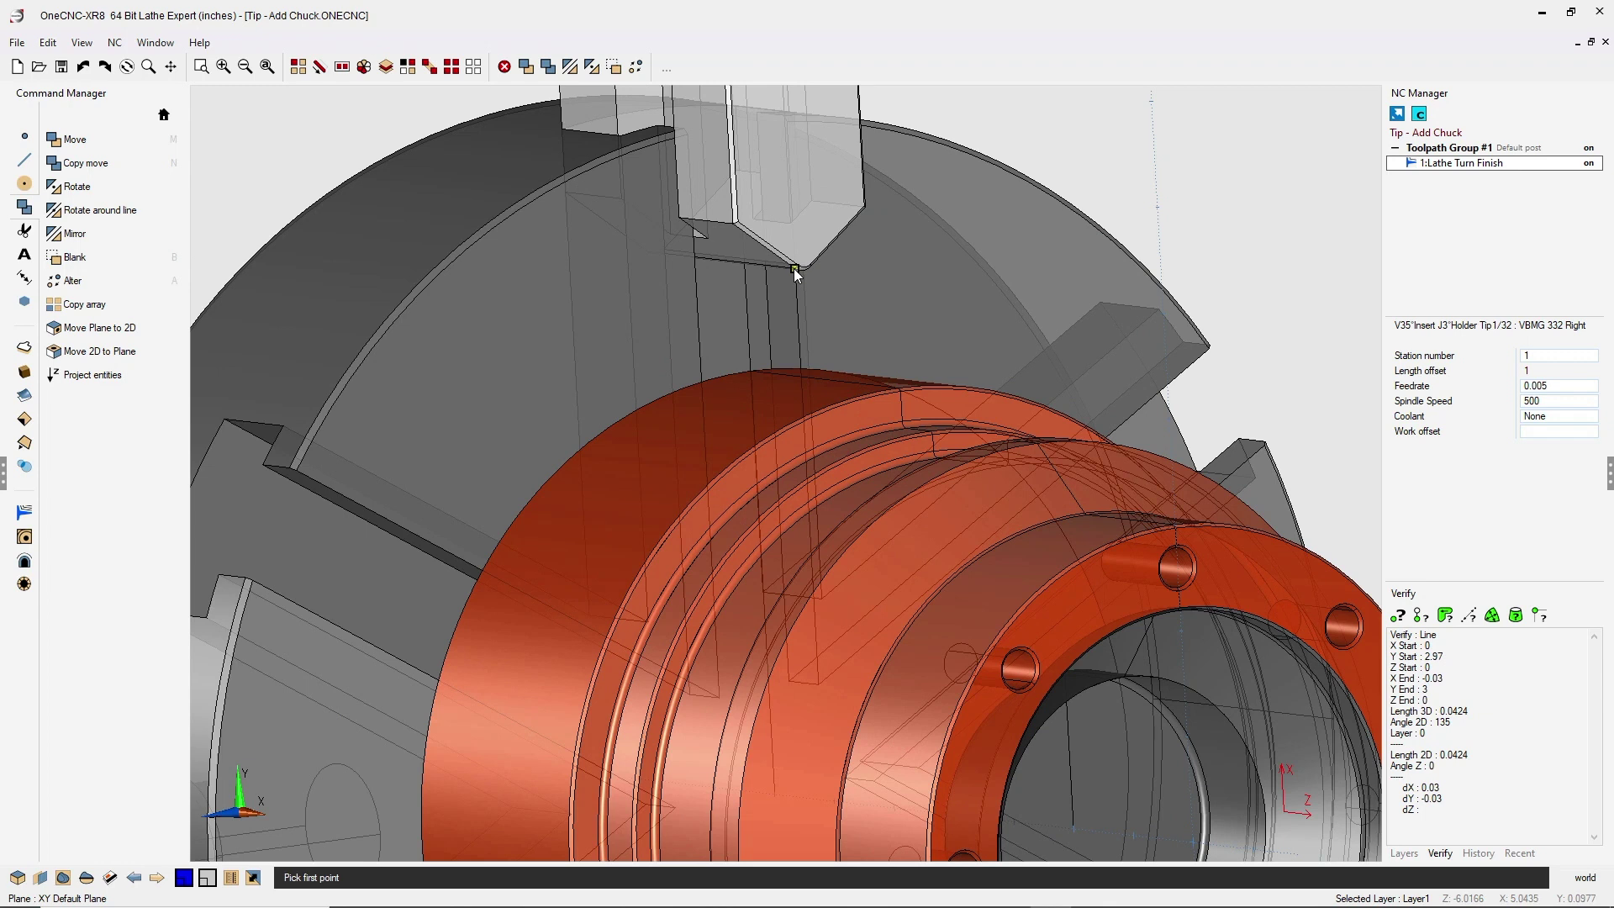
left_click(795, 271)
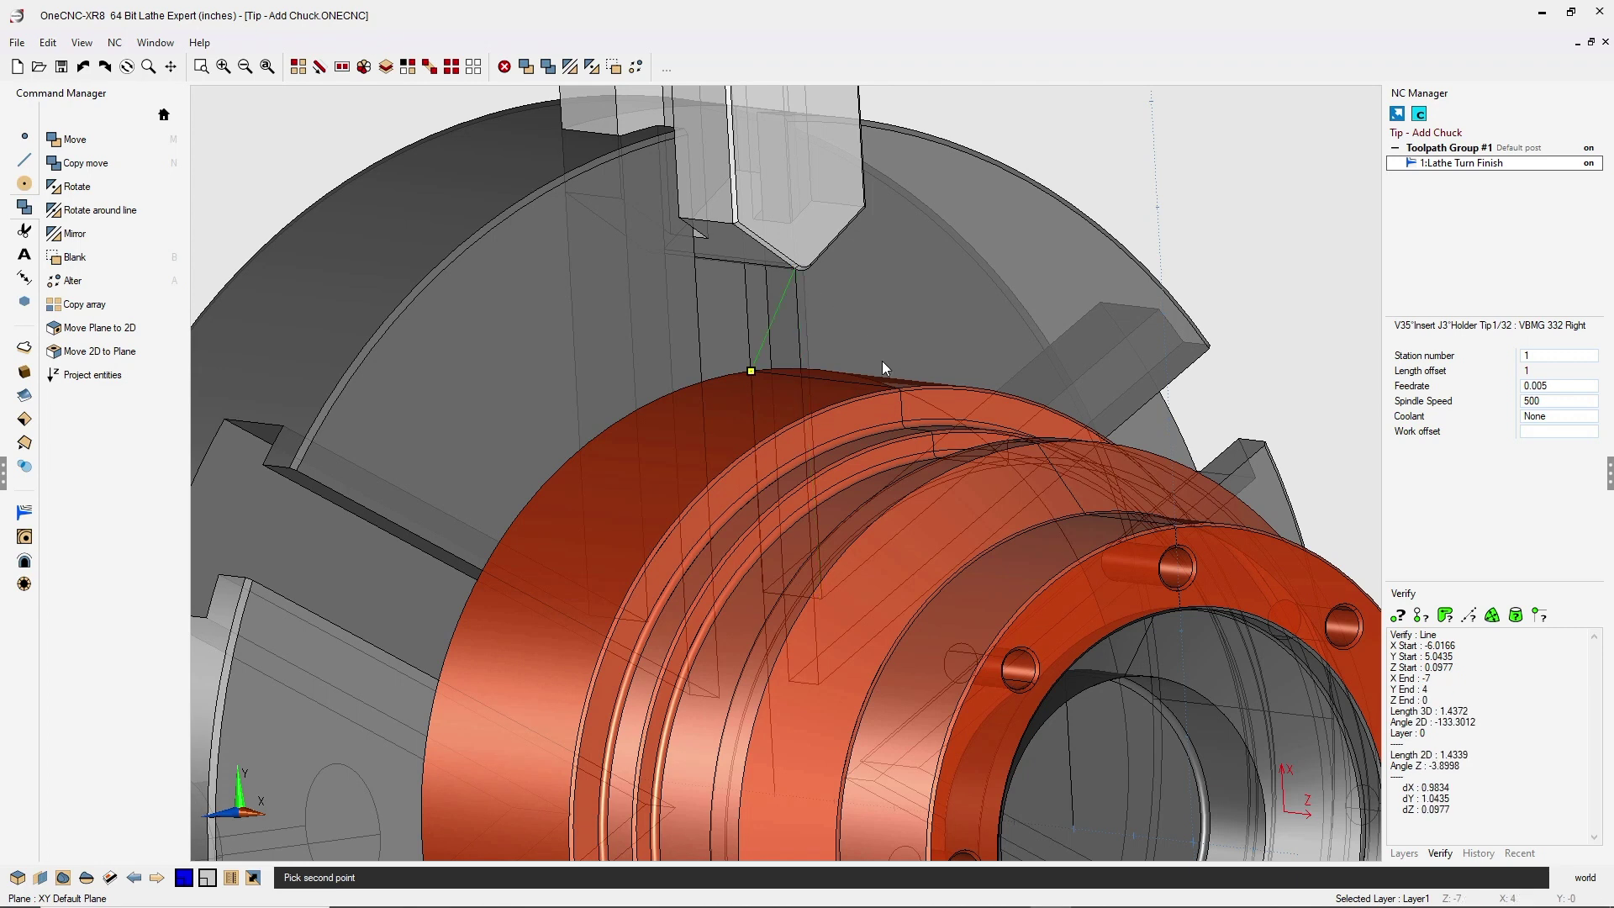
left_click(896, 385)
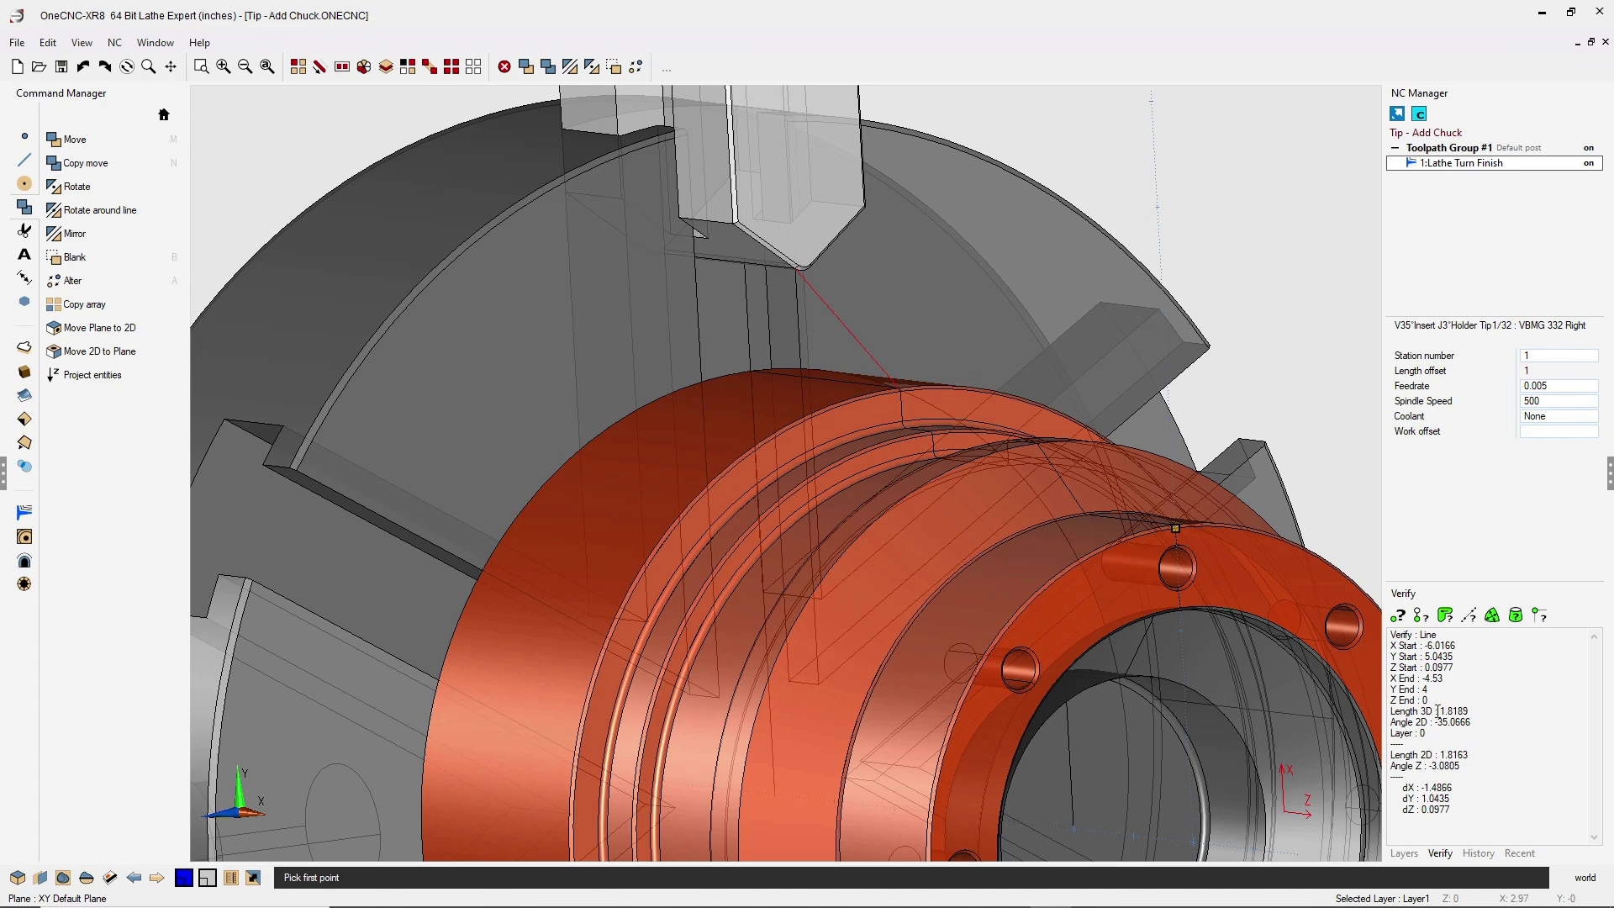
key("Escape")
- Move the chuck jaw incrementally -1 inch in Y so it closes in on the part's large diameter
scroll(1319, 456, "down", 4)
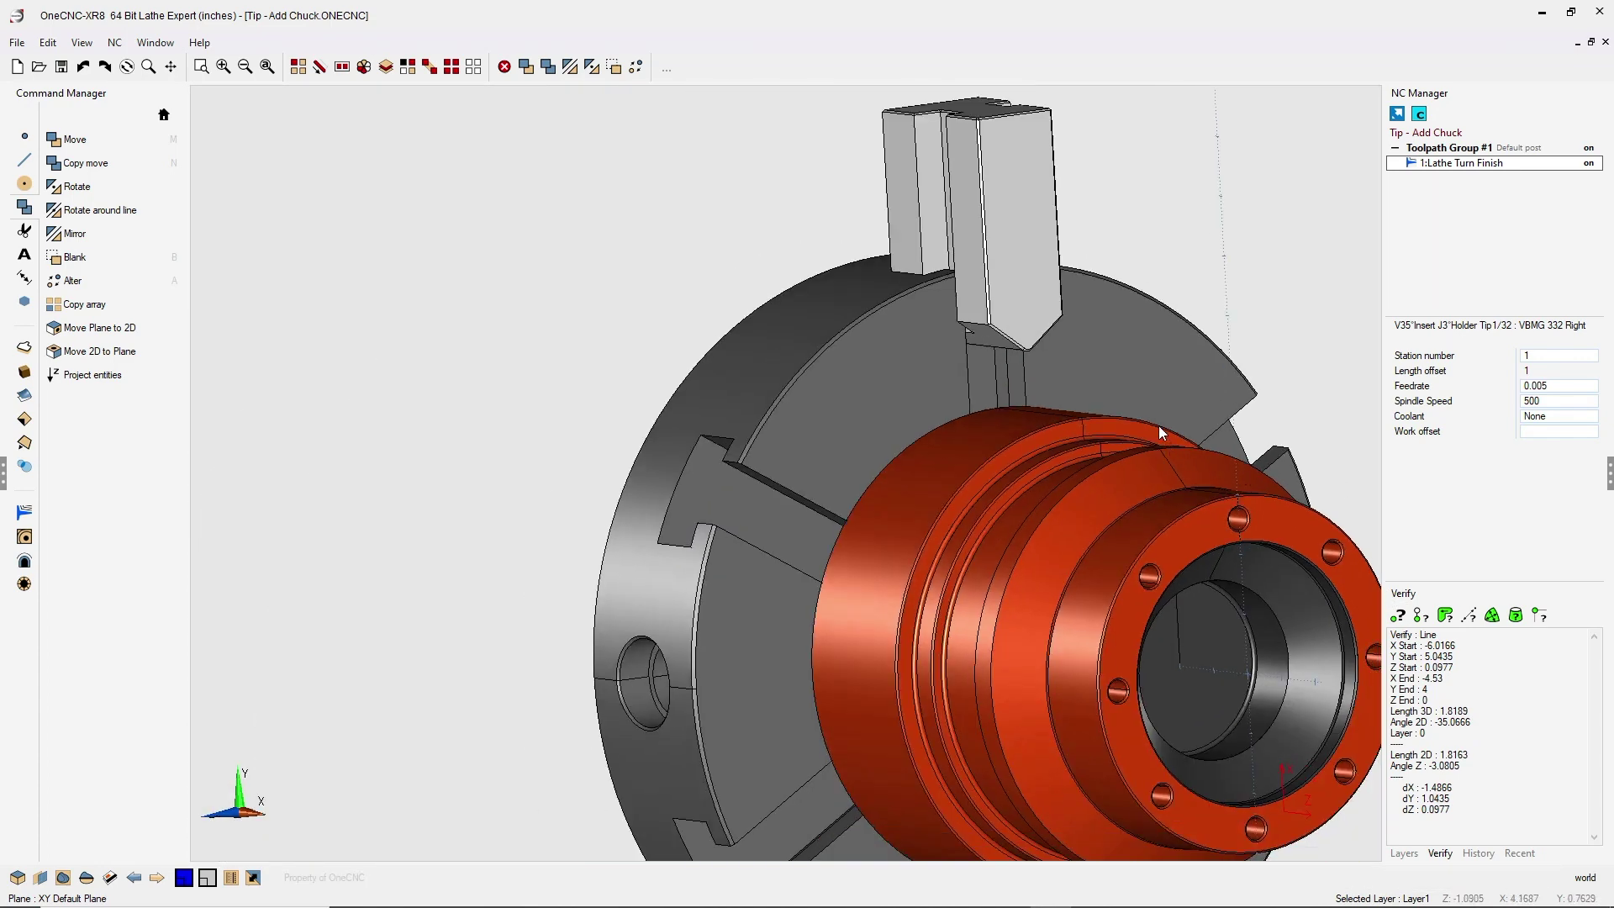
left_click(1039, 284)
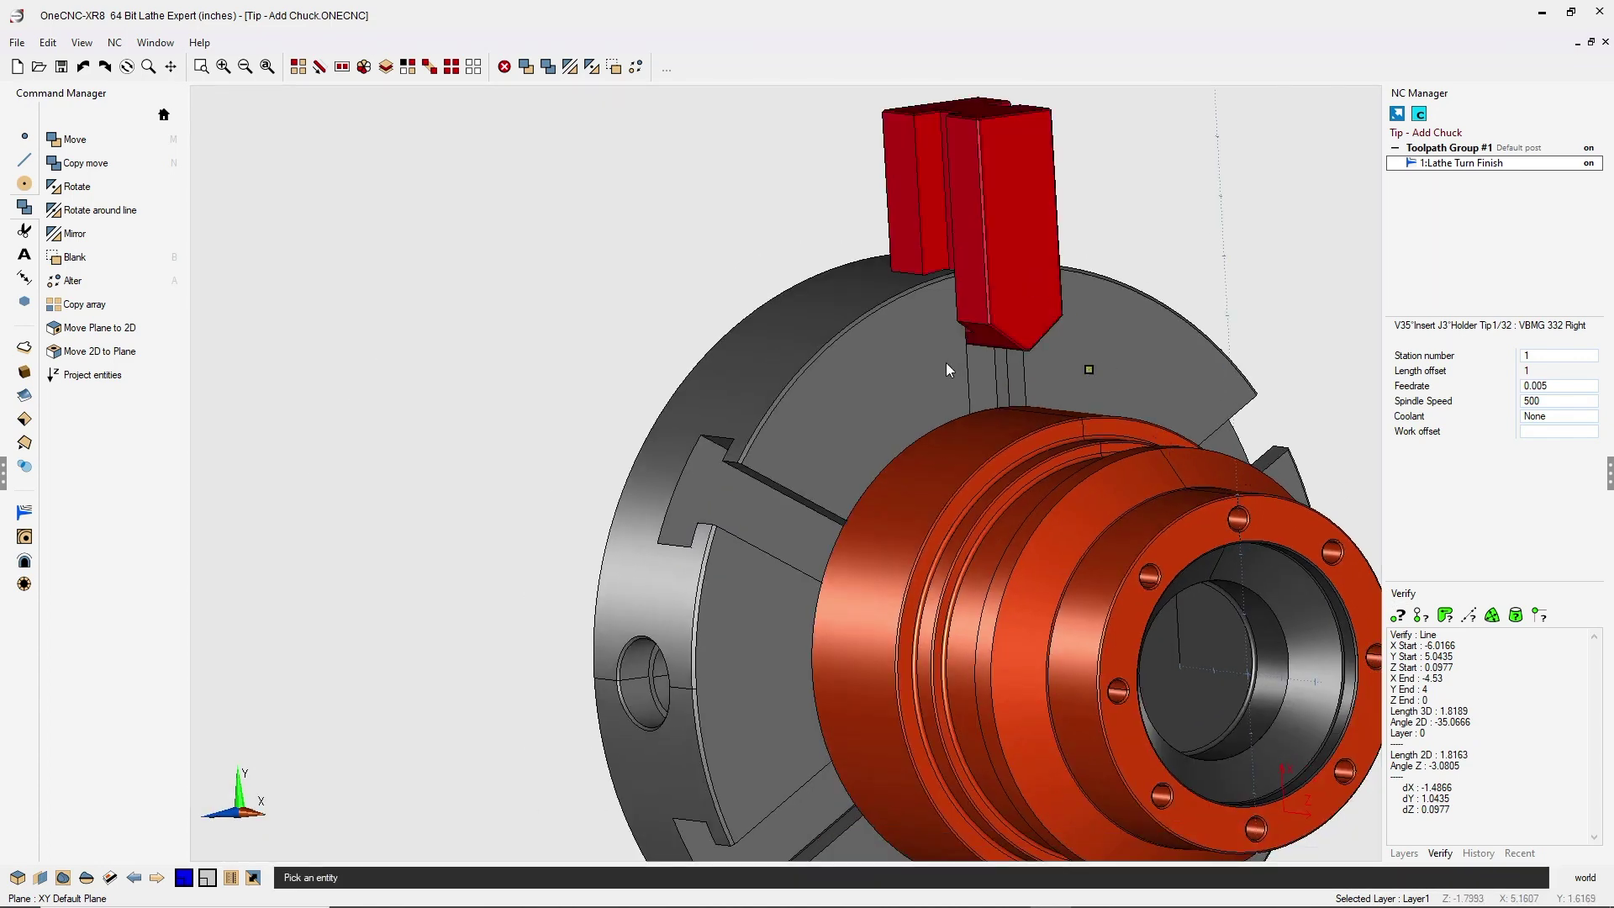
key("m")
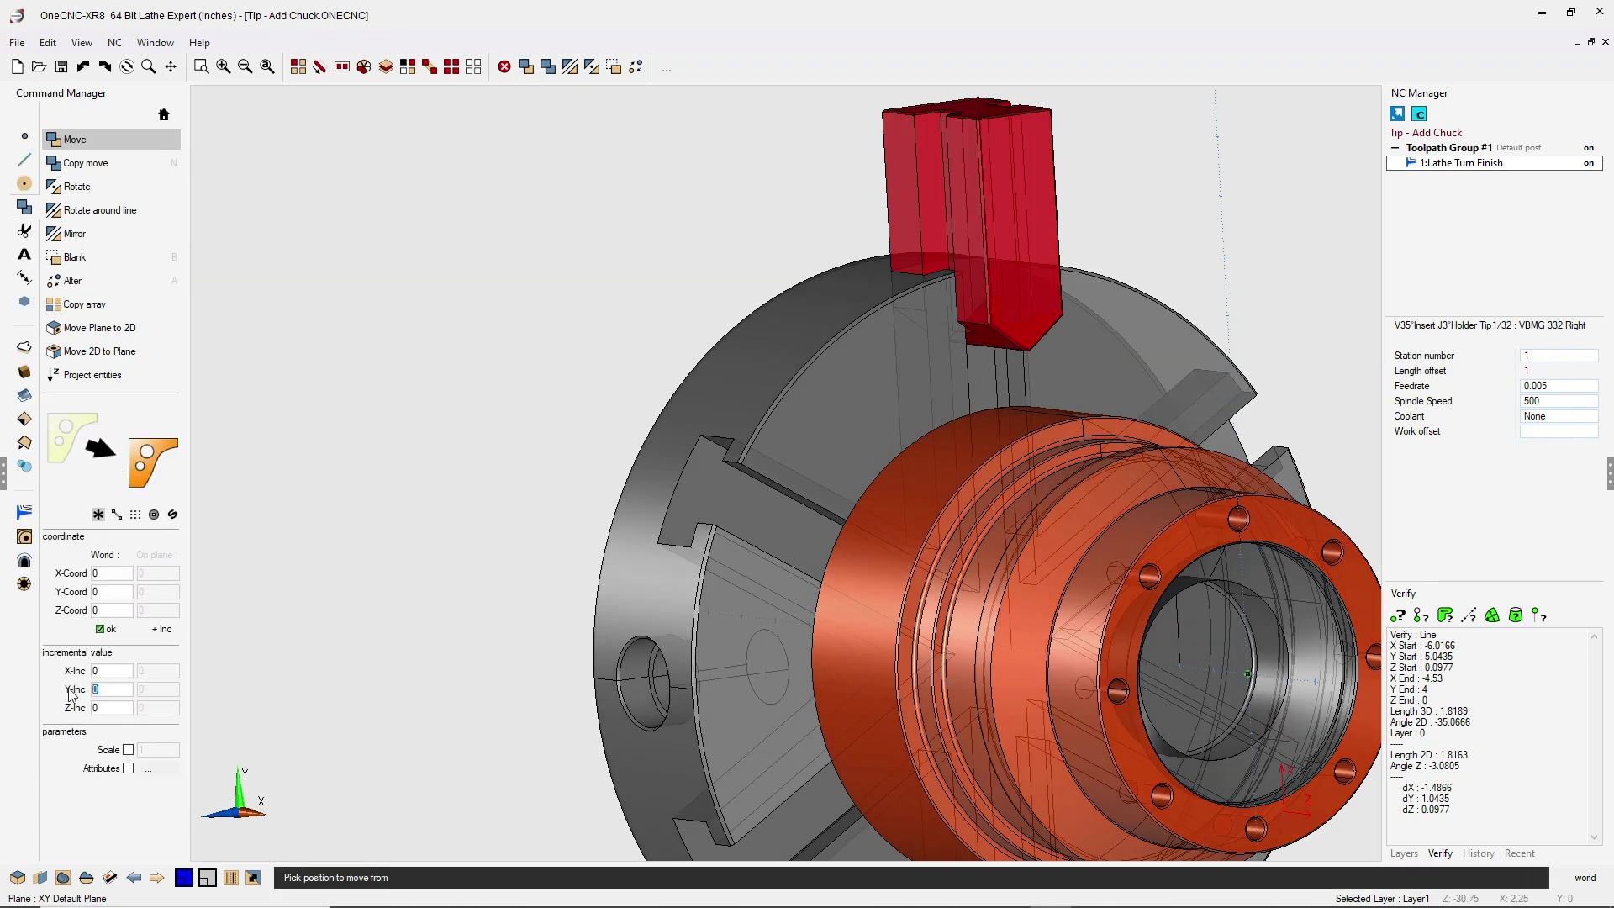
type("-1")
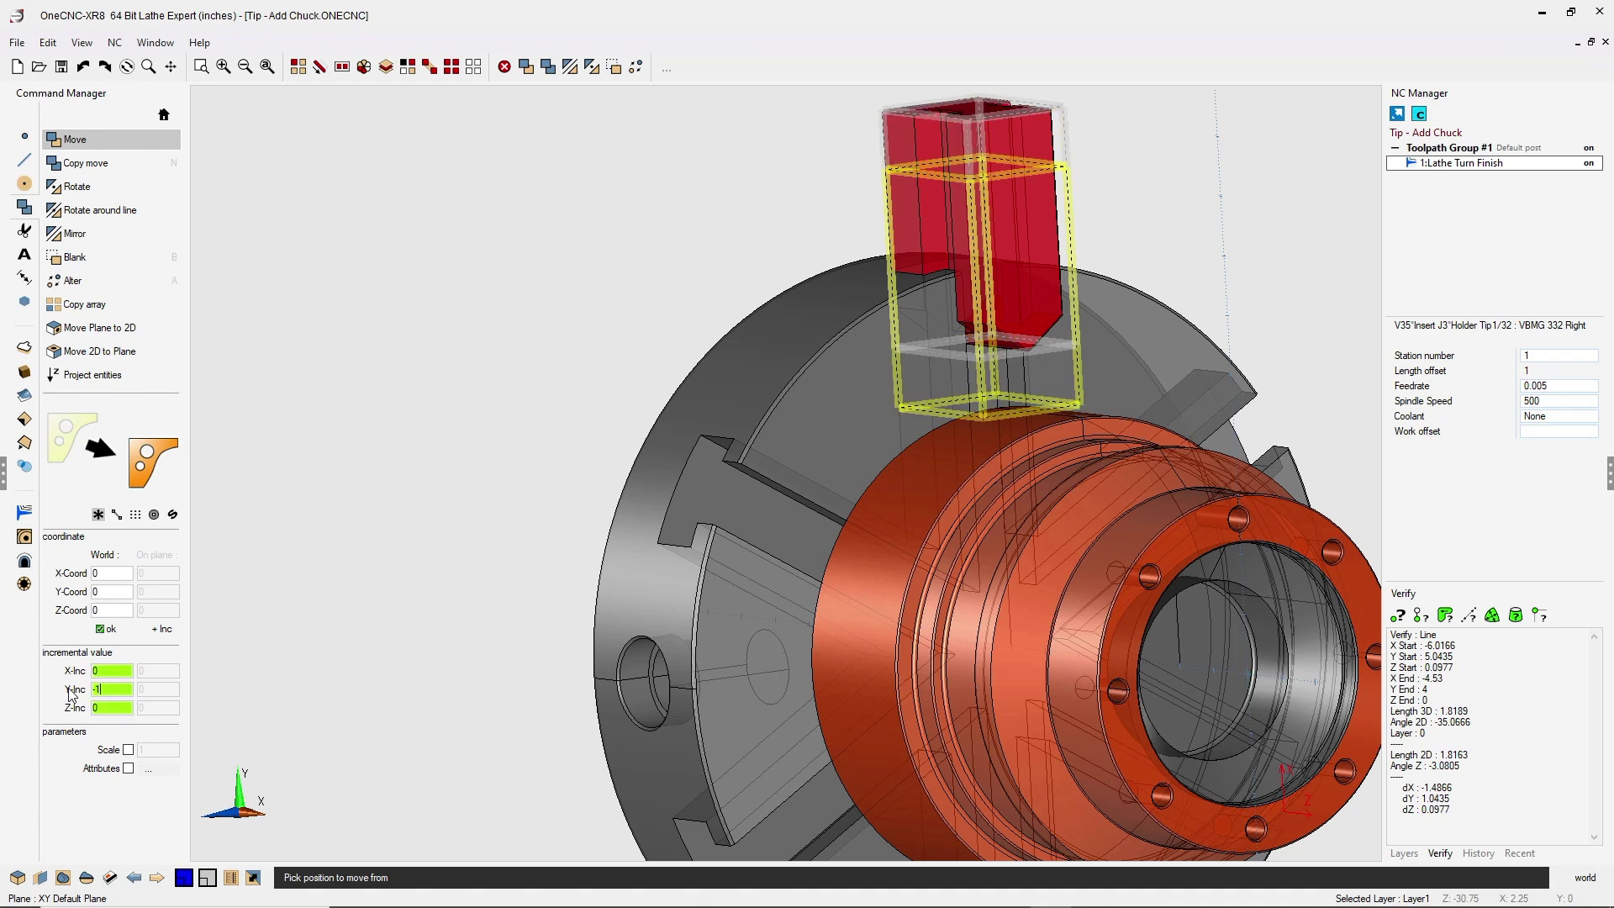
left_click(107, 629)
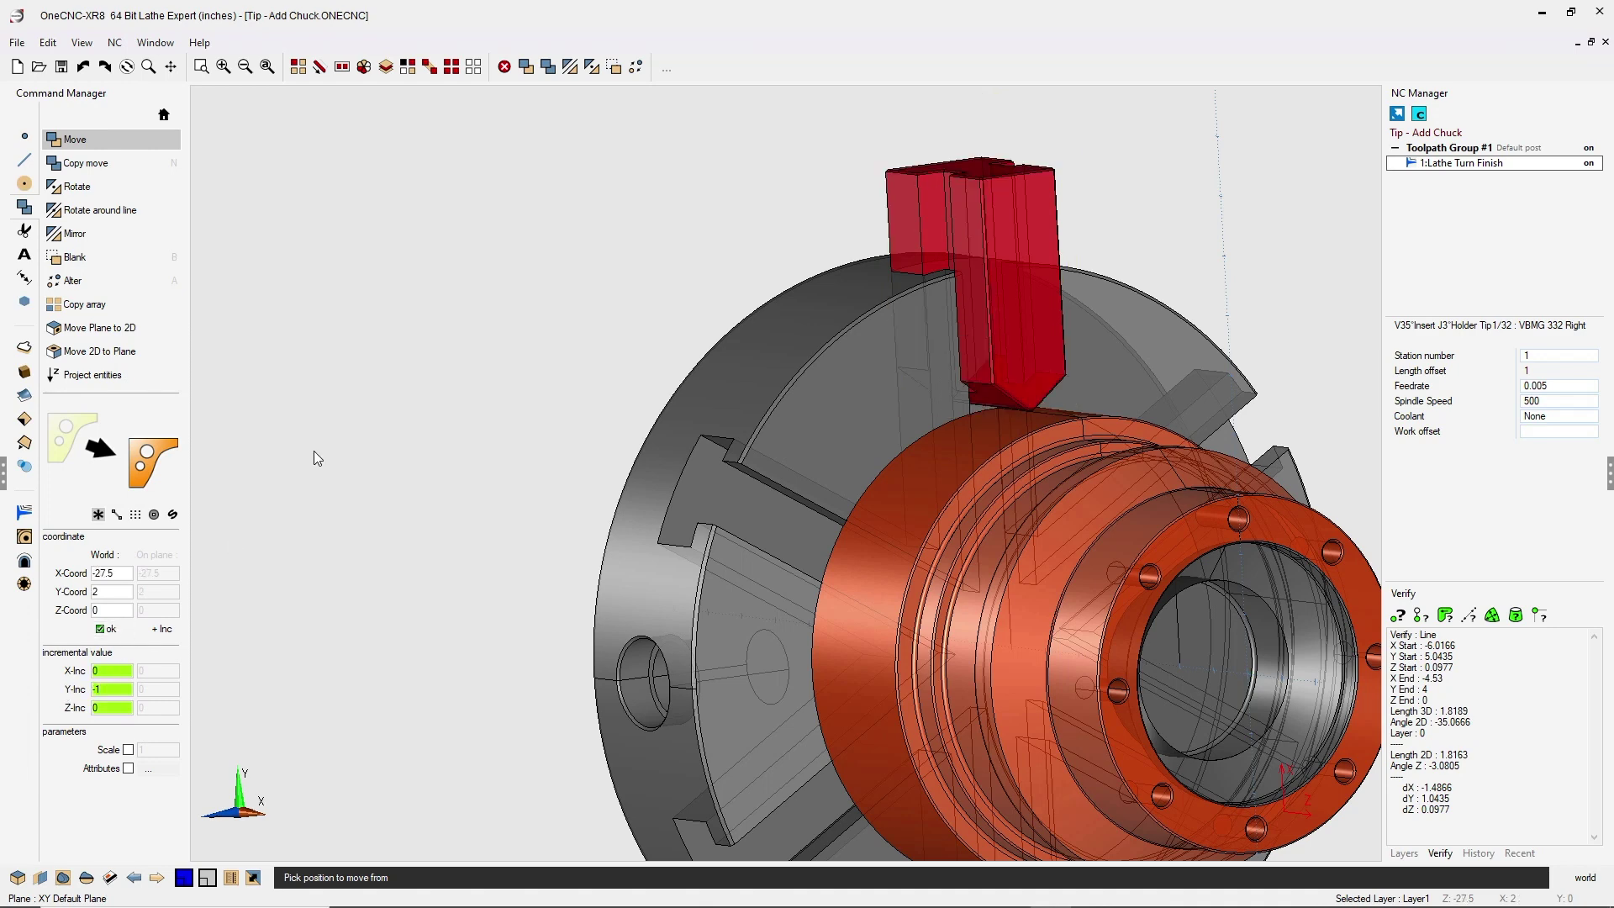
- Rotate the jaw about the world origin with 2 copies at 120 degrees around X, completing the three-jaw chuck
scroll(592, 476, "down", 1)
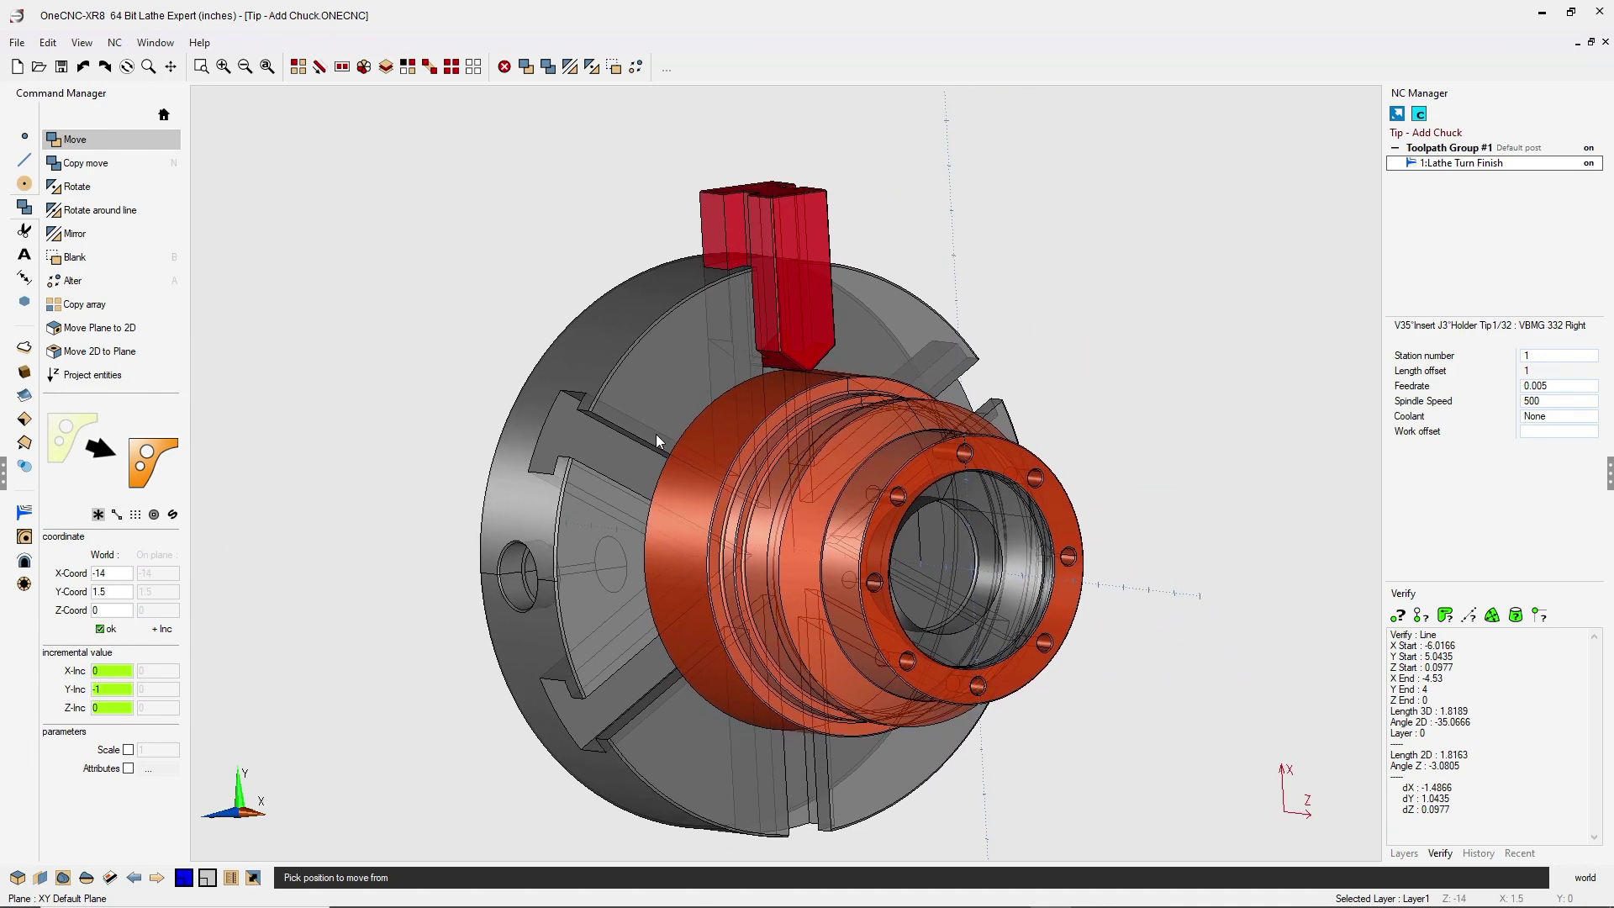
left_click(593, 67)
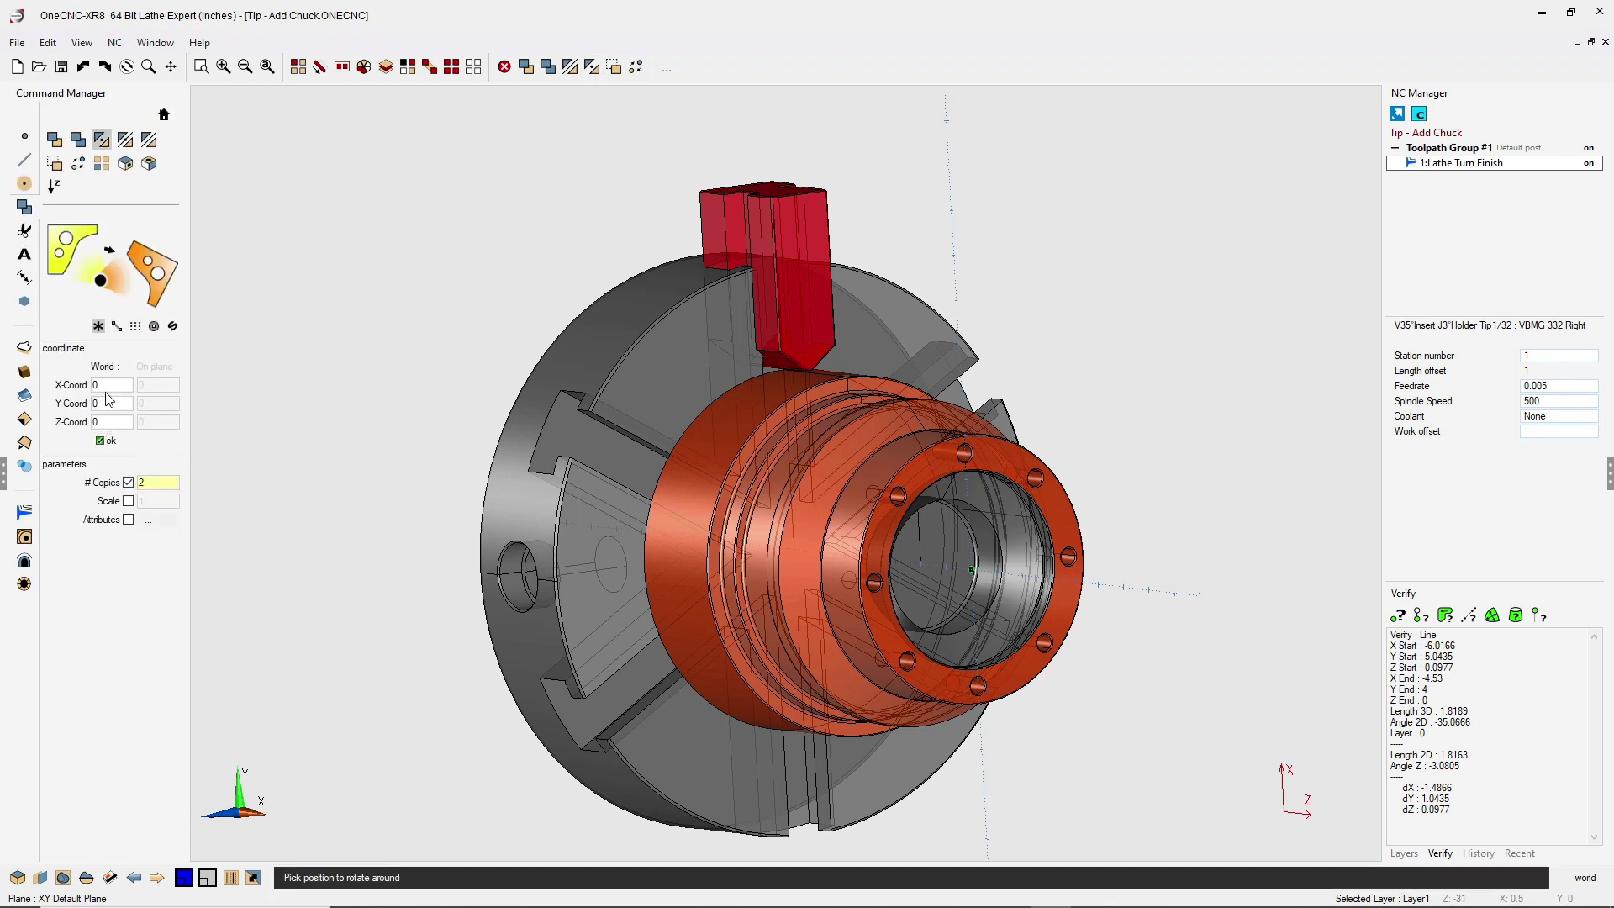
left_click(107, 443)
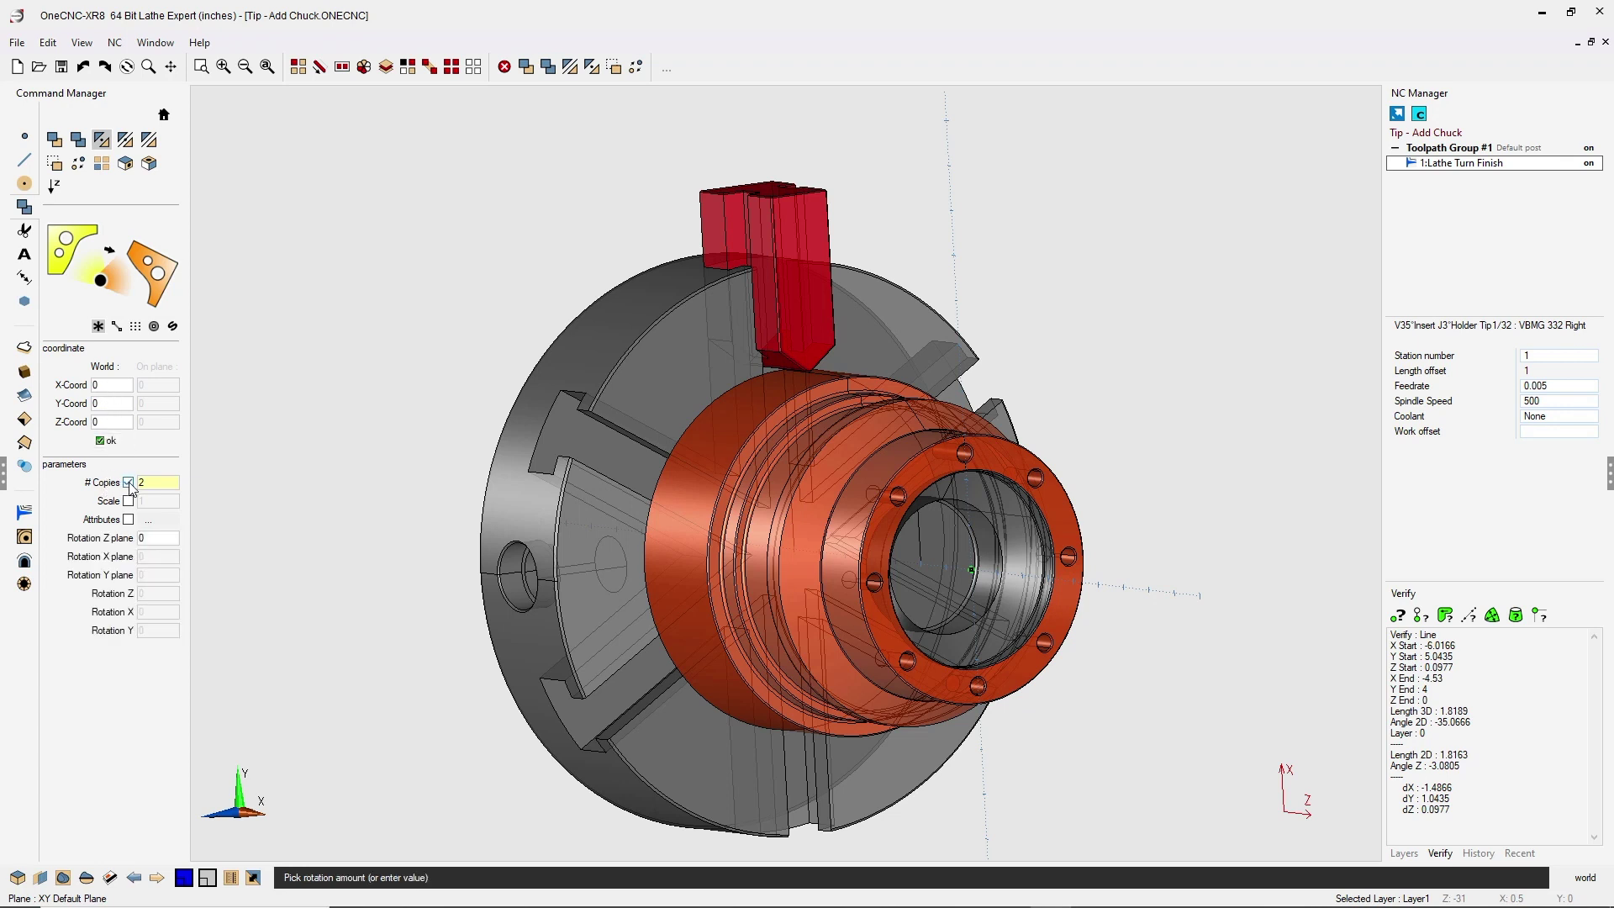
left_click(146, 613)
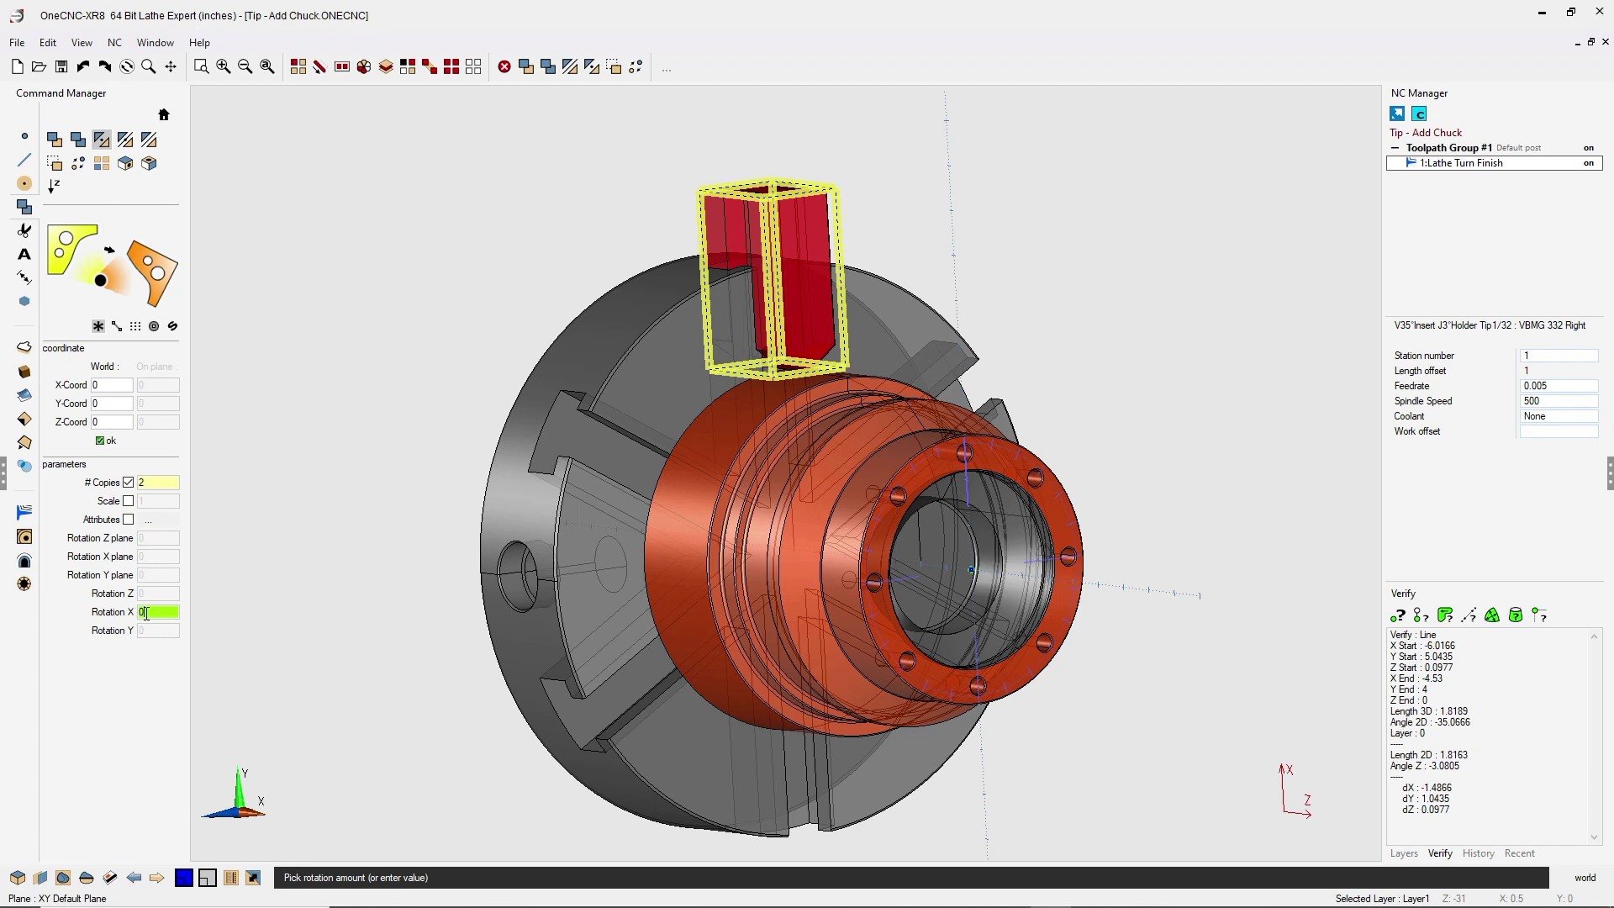
type("12")
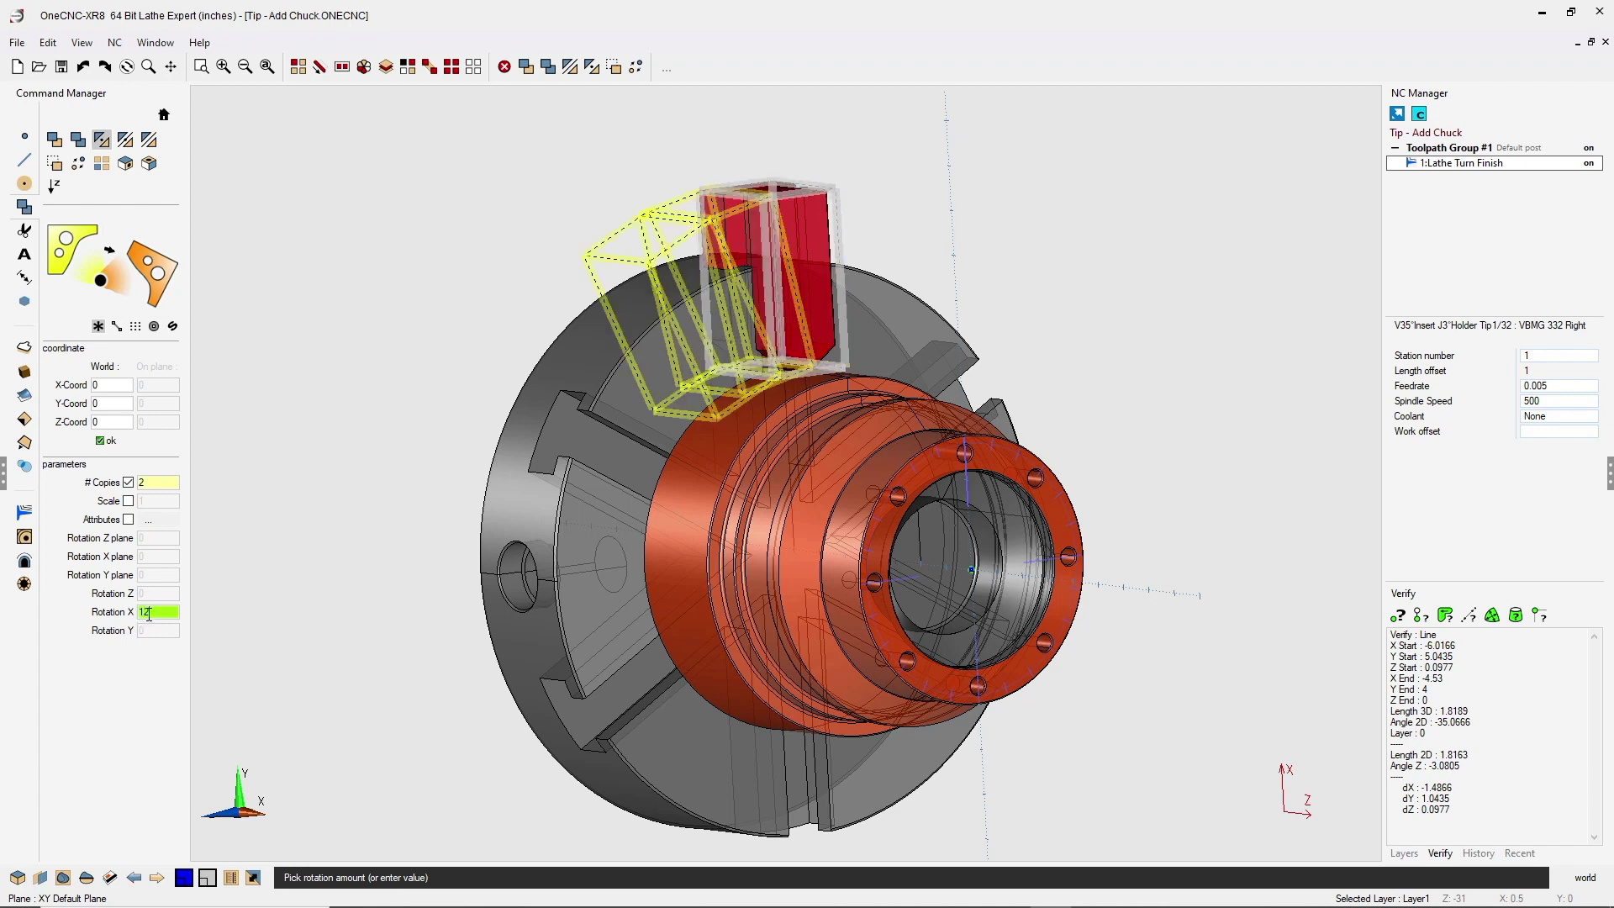
type("0")
left_click(101, 440)
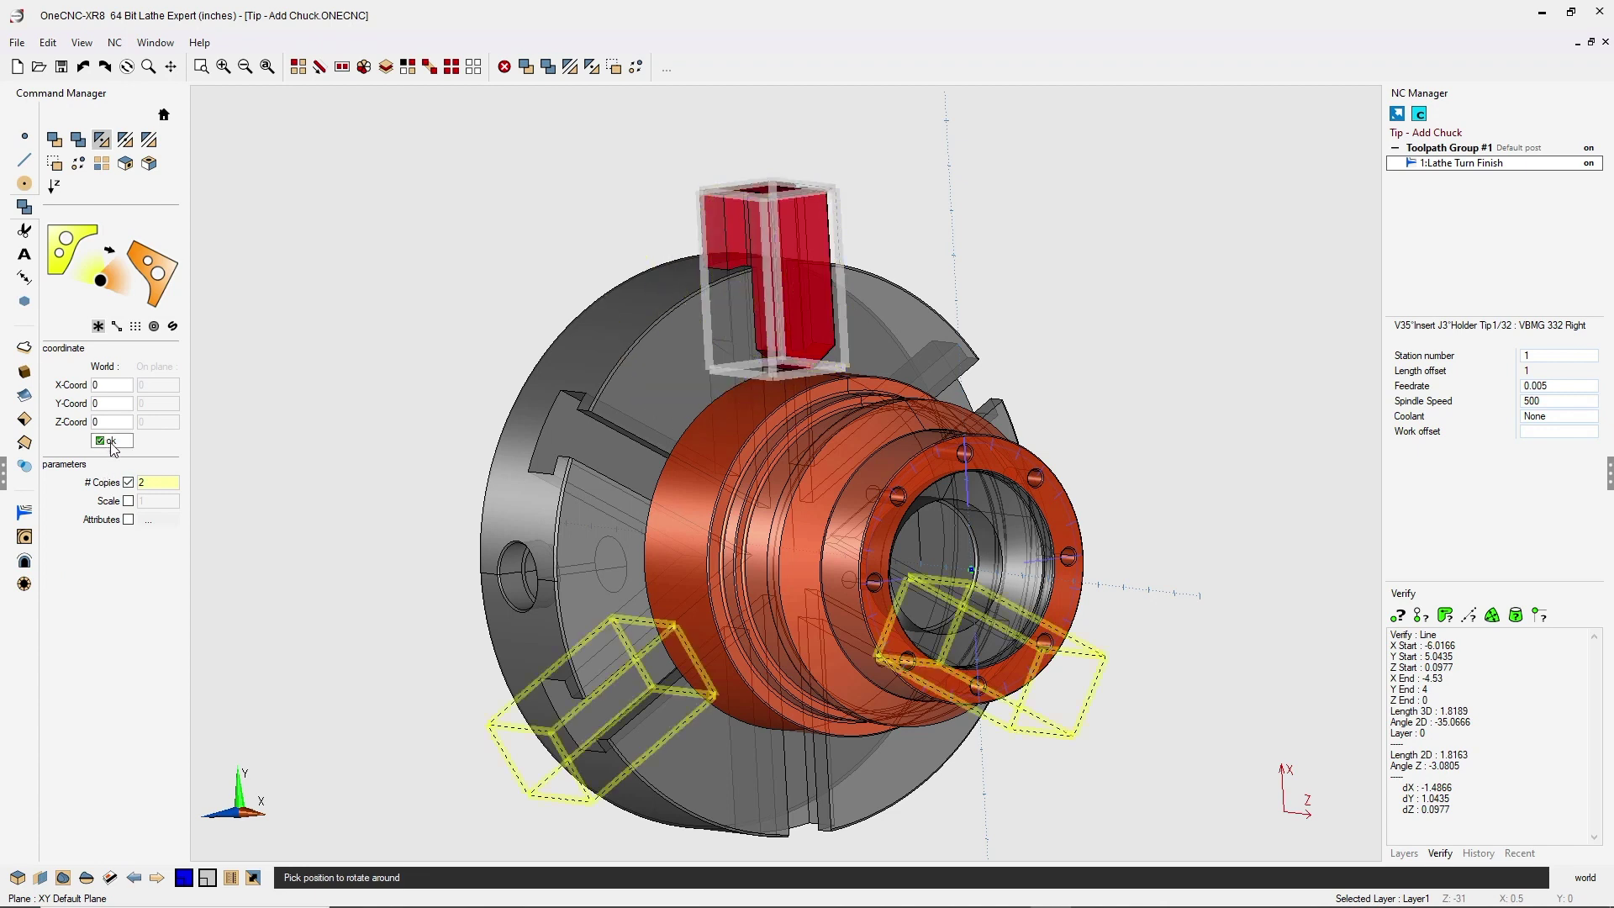
key("Escape")
scroll(407, 416, "down", 1)
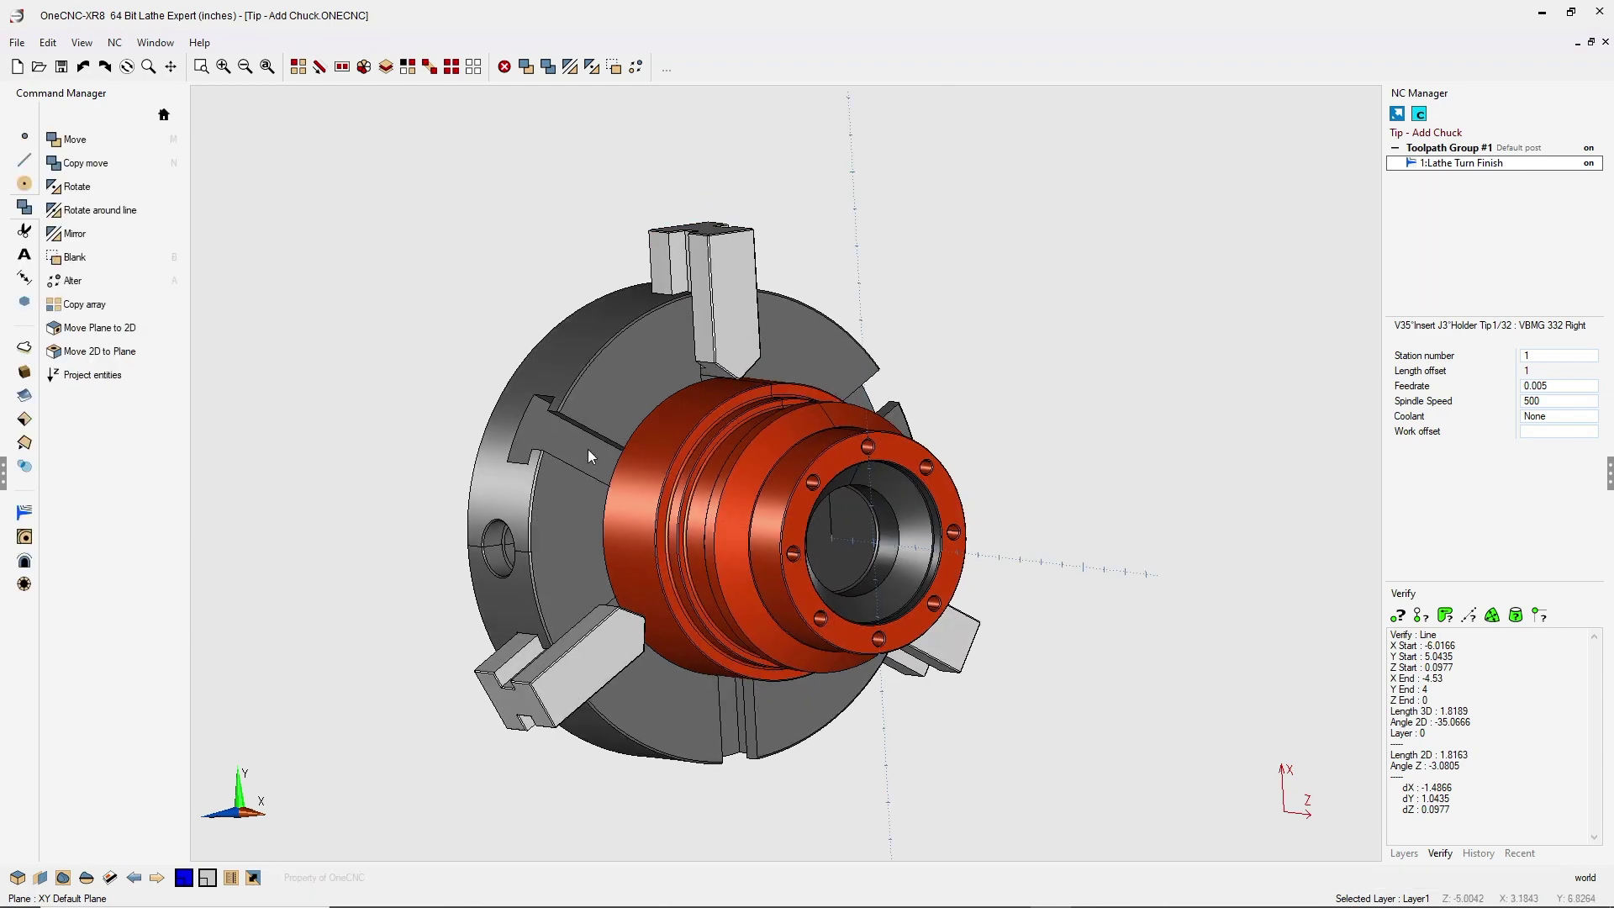
- Preview the toolpaths of Toolpath Group #1 with the chuck and its three jaws in place
scroll(639, 456, "up", 1)
scroll(725, 432, "down", 1)
middle_click_drag(724, 432, 775, 439)
middle_click_drag(914, 435, 915, 445)
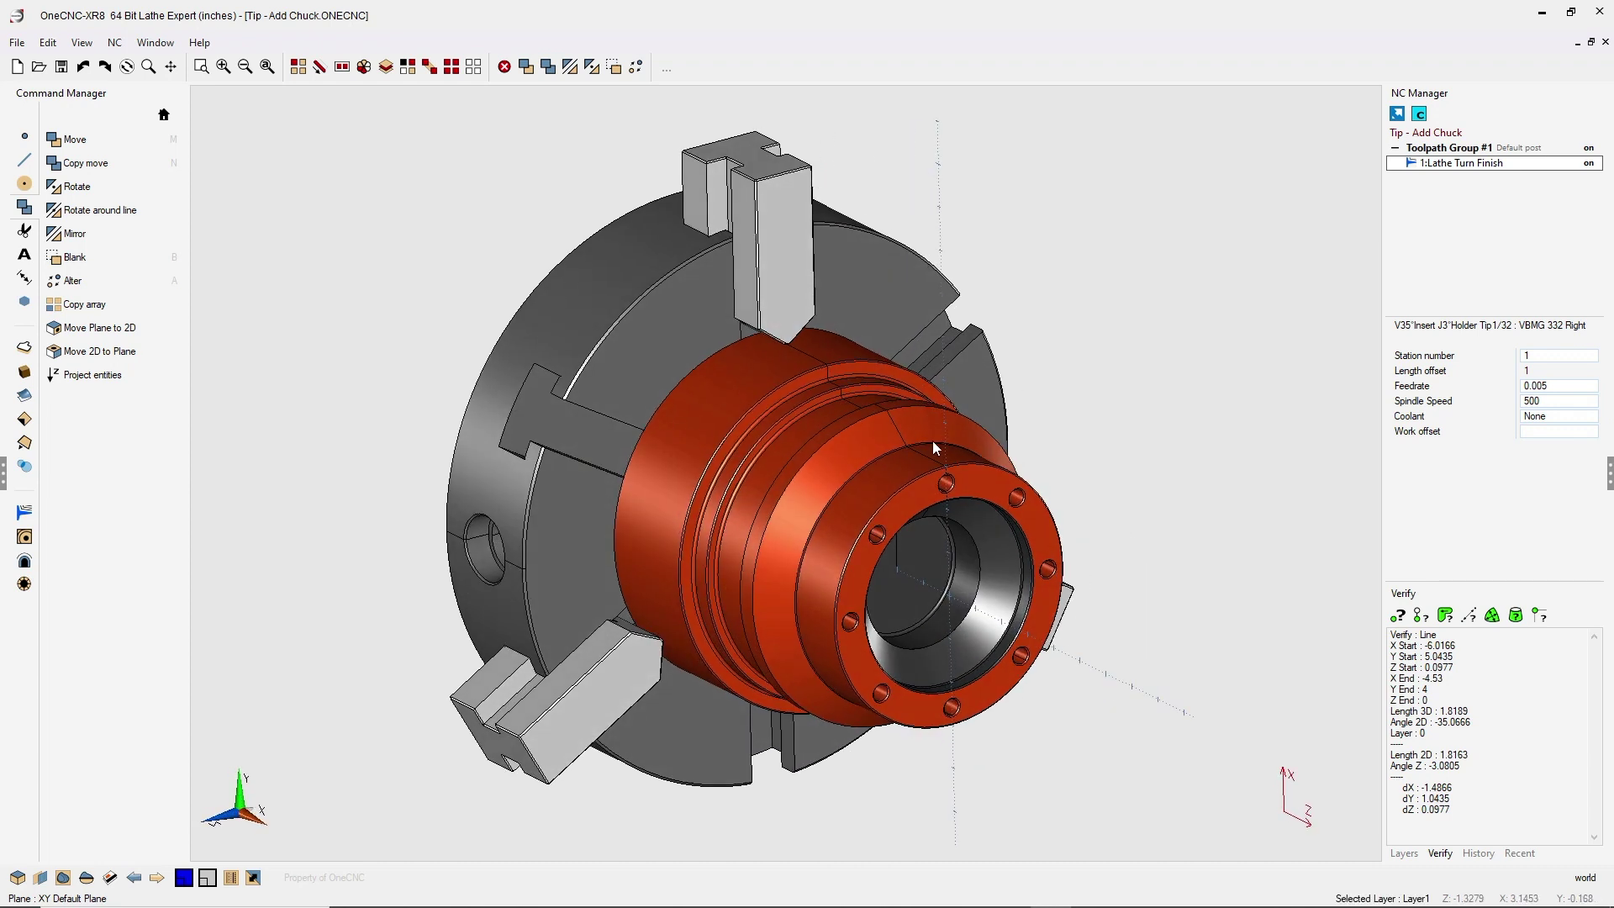
right_click(1463, 154)
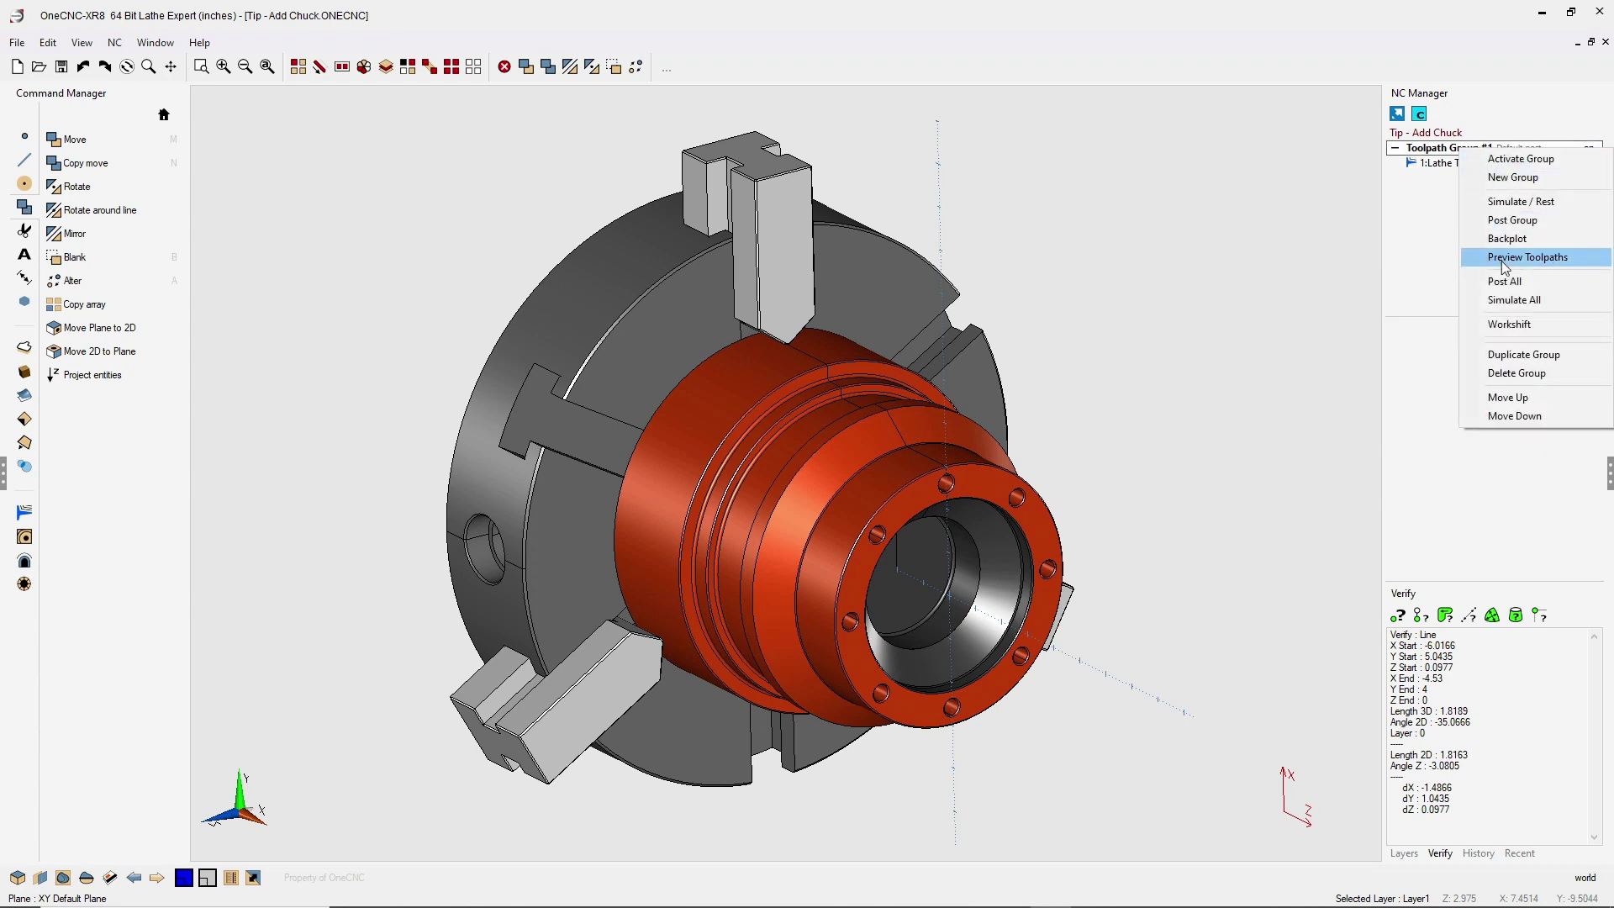
left_click(1502, 259)
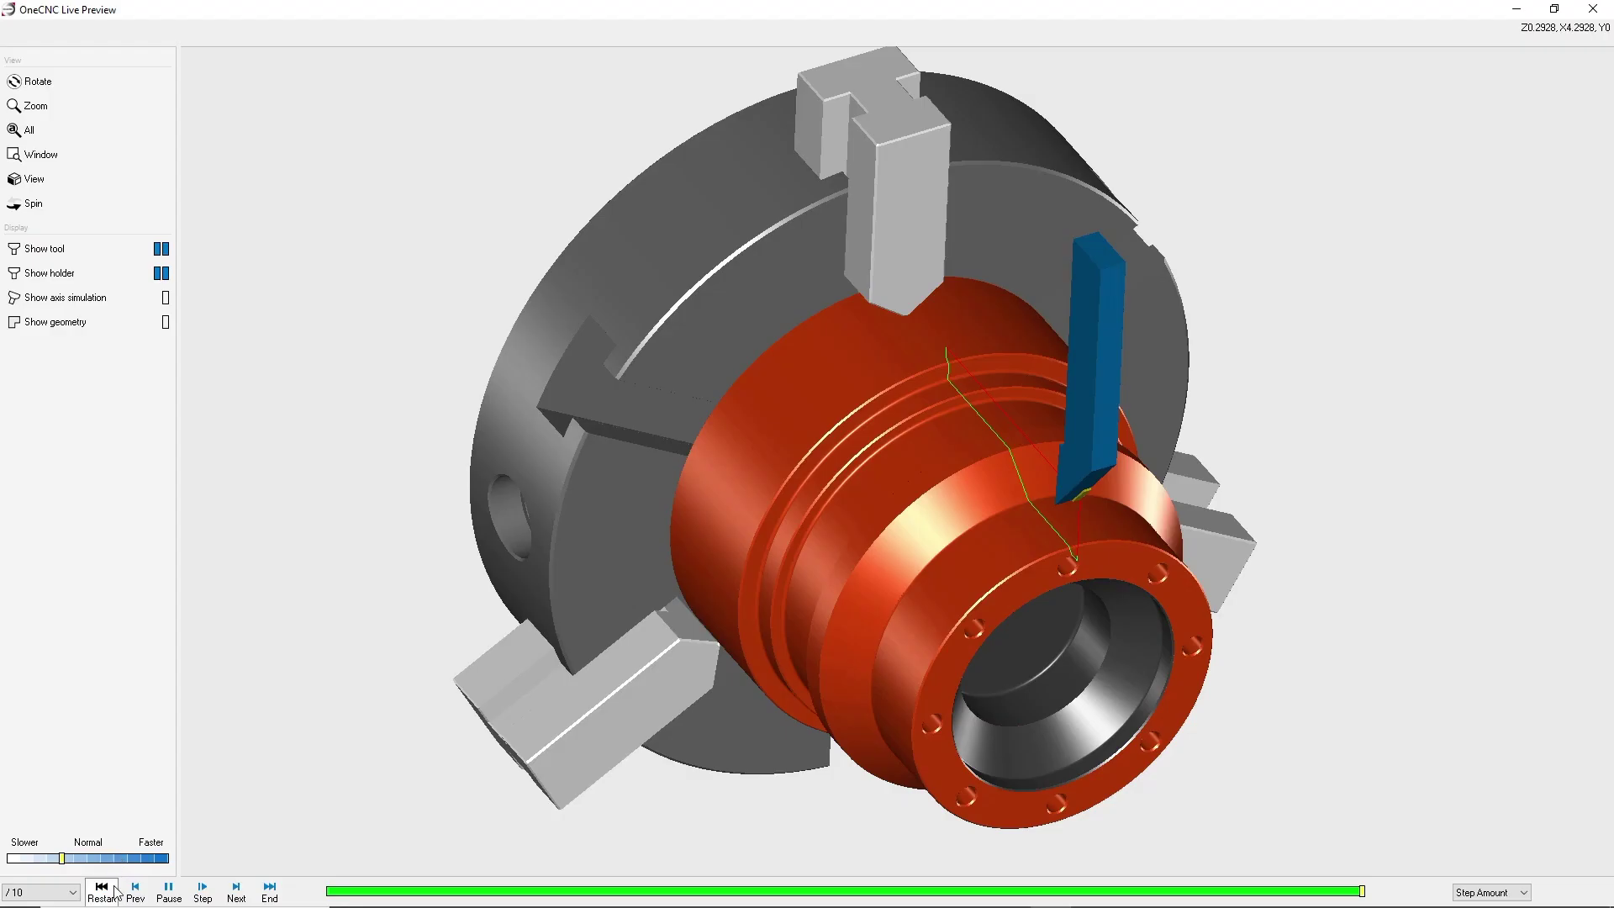